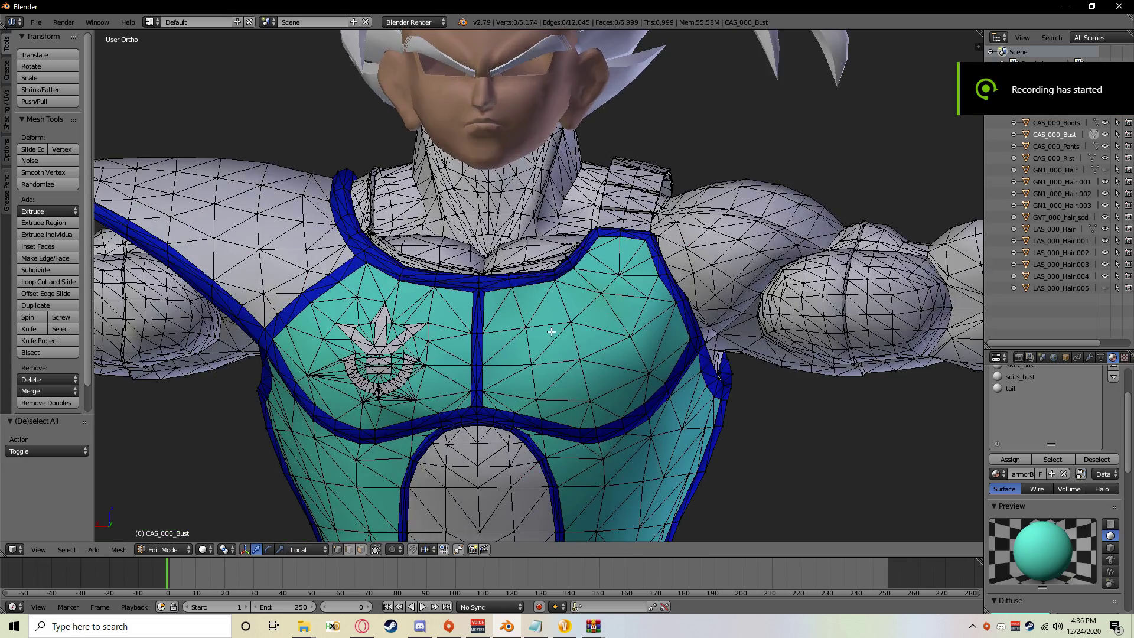
# Step: Select the vertex at the centre of the dark spot on the teal chest plate and inspect the shading in Object Mode
pyautogui.scroll(2, 535, 269)
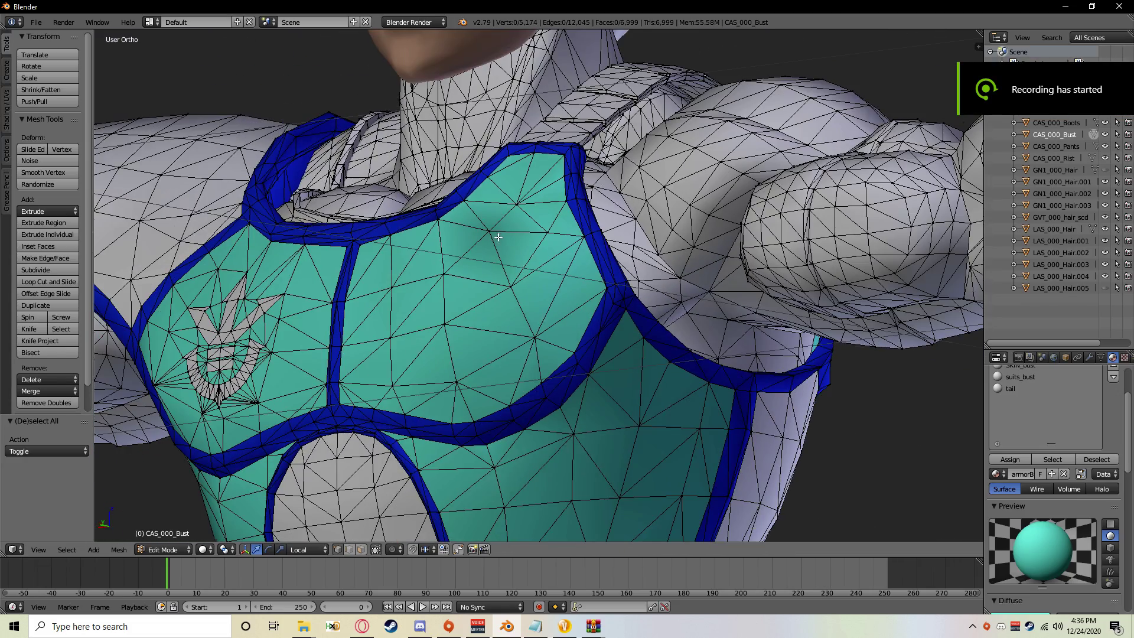
pyautogui.rightClick(452, 220)
pyautogui.scroll(1, 449, 271)
pyautogui.click(150, 548)
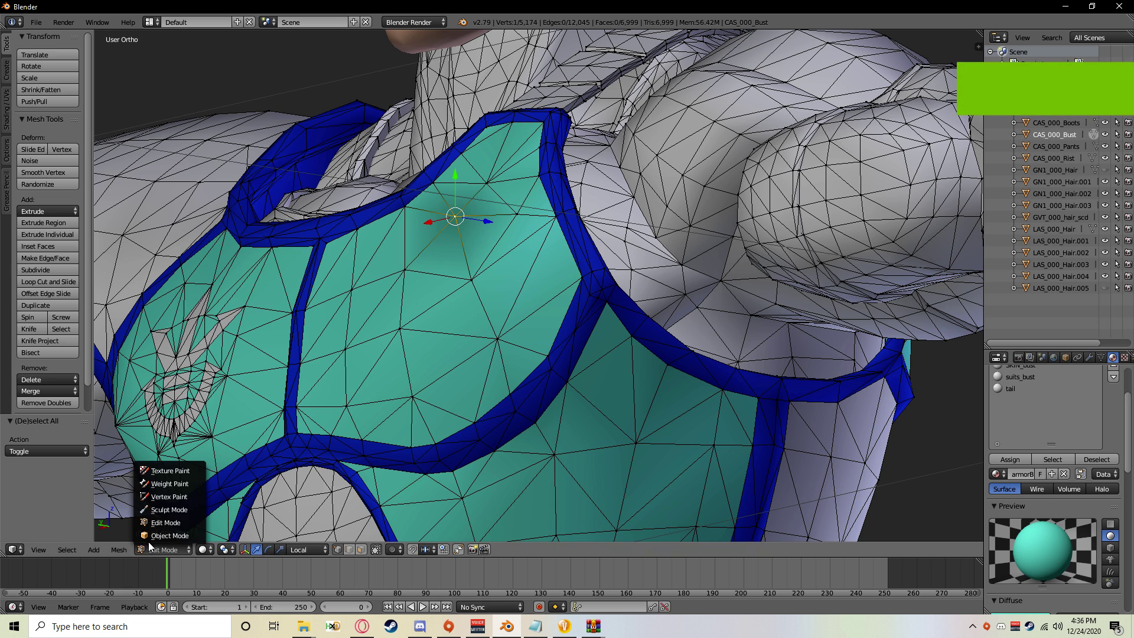
pyautogui.click(170, 536)
pyautogui.press('a')
pyautogui.scroll(1, 506, 322)
pyautogui.moveTo(472, 295)
pyautogui.mouseDown(button='middle')
pyautogui.moveTo(505, 321)
pyautogui.moveTo(452, 303)
pyautogui.mouseUp(button='middle')
pyautogui.press('a')
pyautogui.scroll(1, 453, 303)
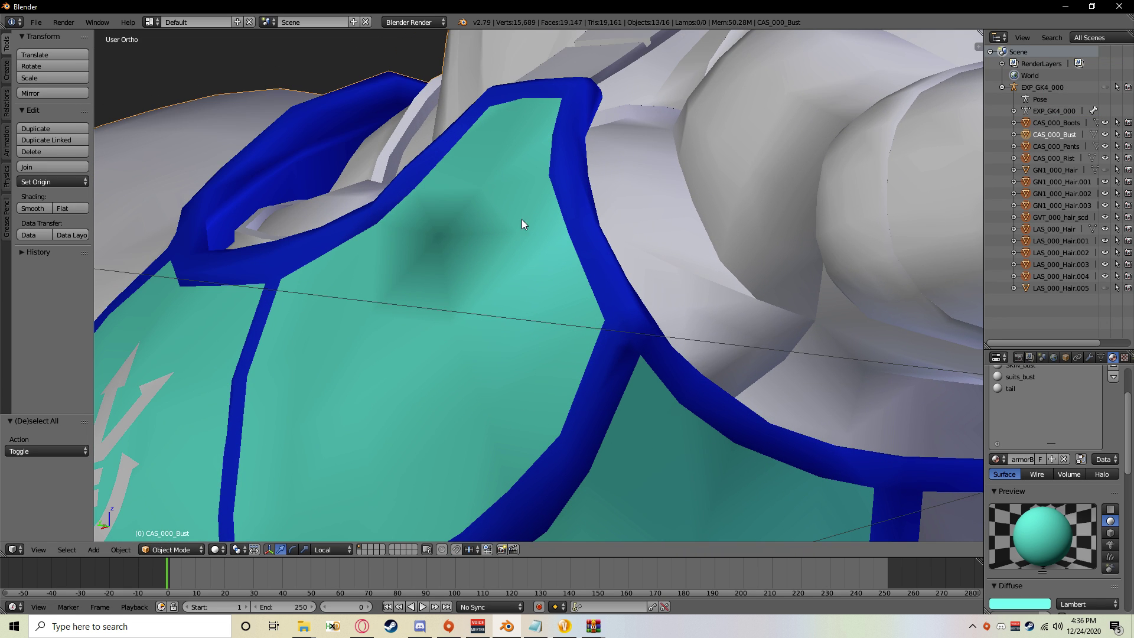
pyautogui.press('a')
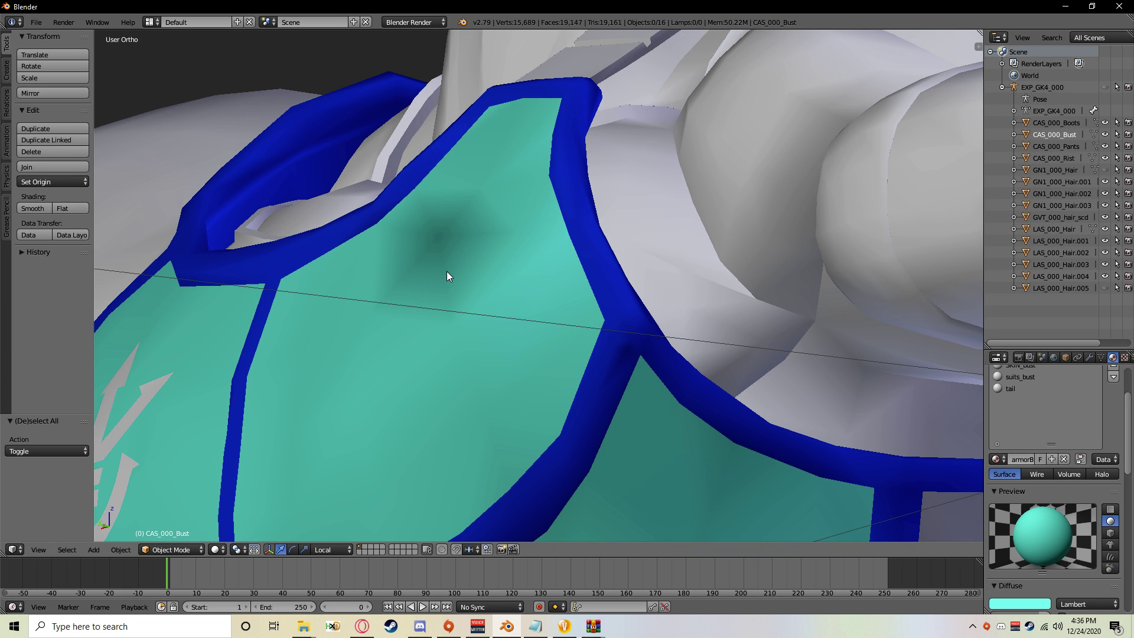
# Step: Return to Edit Mode and extend the selection to the ring of vertices surrounding the dark spot's centre vertex
pyautogui.rightClick(410, 261)
pyautogui.click(154, 552)
pyautogui.click(168, 522)
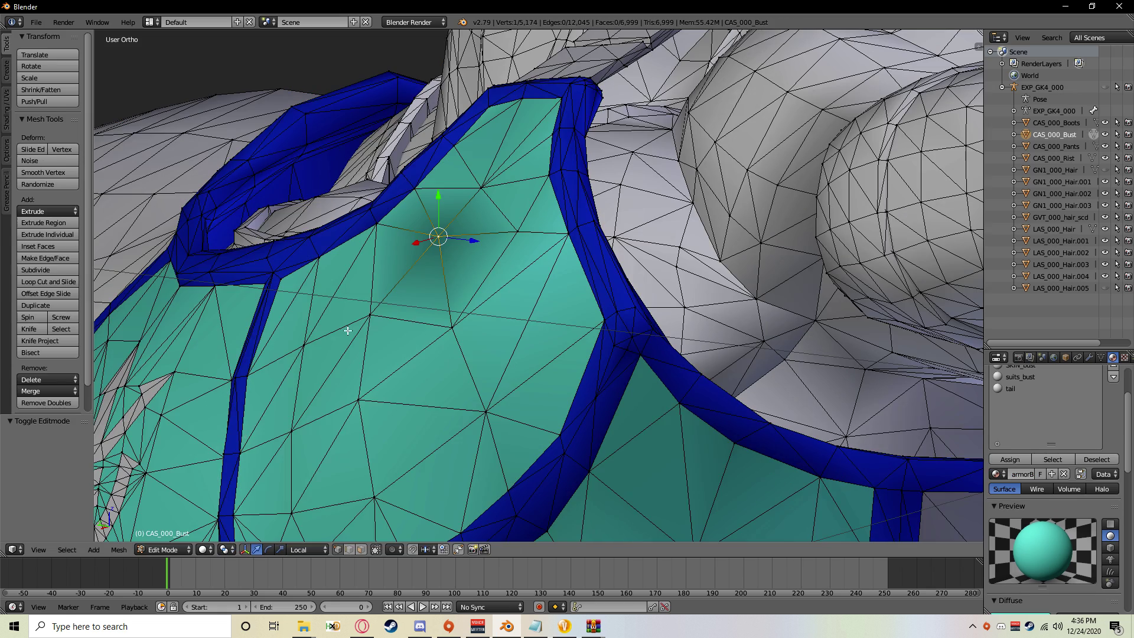
pyautogui.scroll(3, 413, 246)
pyautogui.keyDown('shift'); pyautogui.rightClick(409, 239); pyautogui.keyUp('shift')
pyautogui.keyDown('shift'); pyautogui.rightClick(443, 209); pyautogui.keyUp('shift')
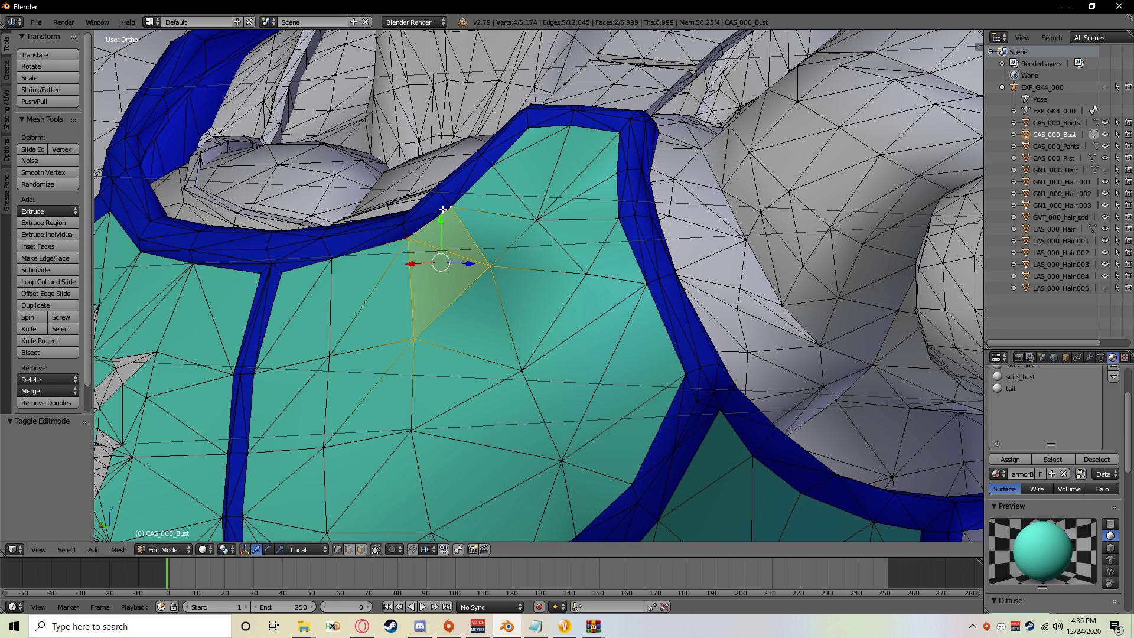
pyautogui.keyDown('shift'); pyautogui.rightClick(533, 223); pyautogui.keyUp('shift')
pyautogui.keyDown('shift'); pyautogui.rightClick(582, 263); pyautogui.keyUp('shift')
pyautogui.keyDown('shift'); pyautogui.rightClick(515, 360); pyautogui.keyUp('shift')
pyautogui.moveTo(516, 360); pyautogui.dragTo(564, 318, button='middle')
pyautogui.moveTo(504, 256); pyautogui.dragTo(420, 275, button='middle')
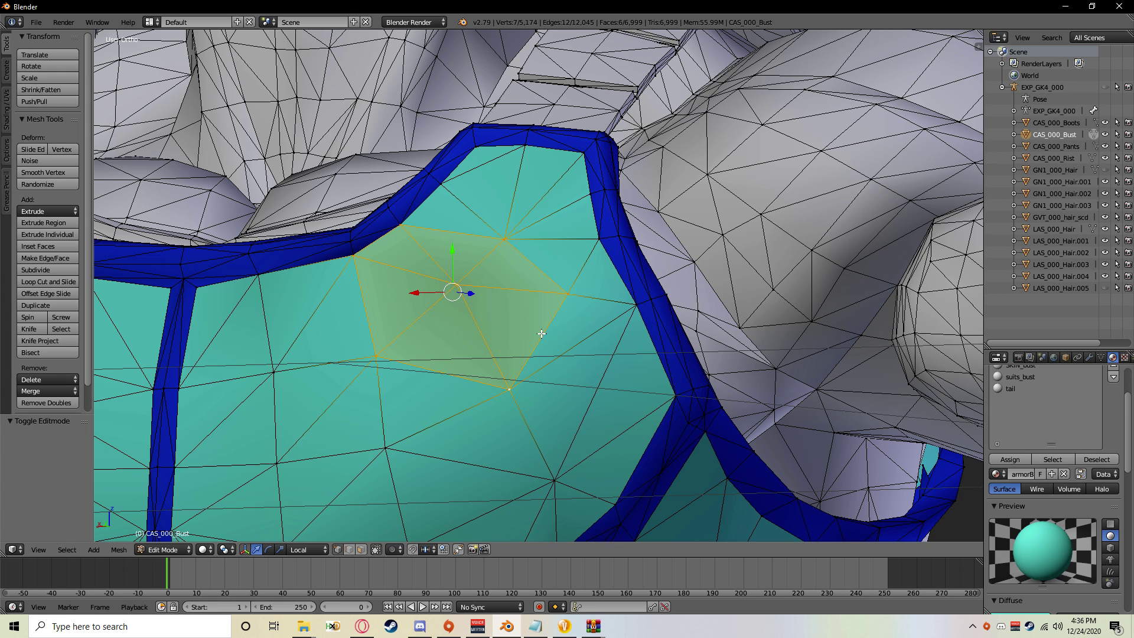
pyautogui.click(361, 550)
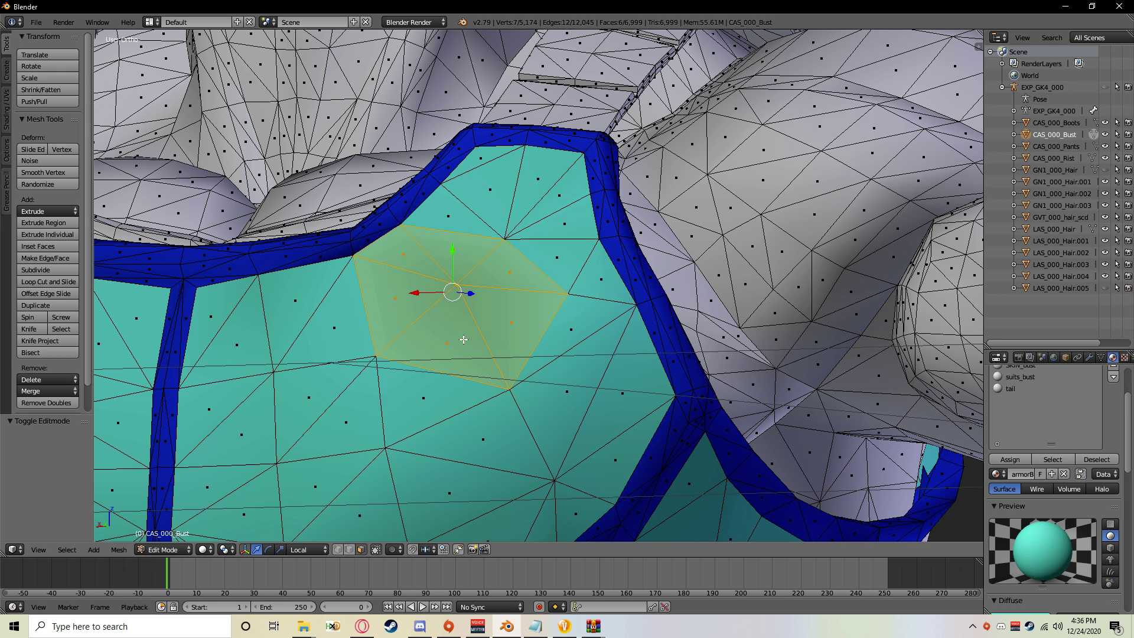
pyautogui.click(340, 549)
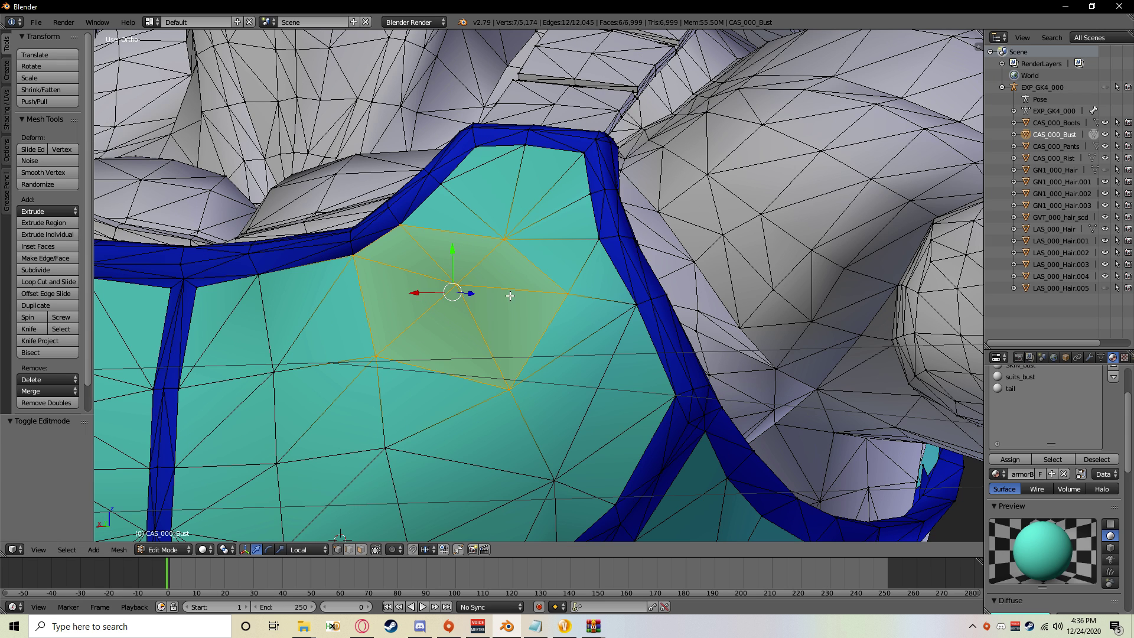
# Step: Apply Set Normals From Faces to the selected chest faces and check the shading in Object Mode
pyautogui.moveTo(441, 327); pyautogui.dragTo(510, 332, button='middle')
pyautogui.press('space')
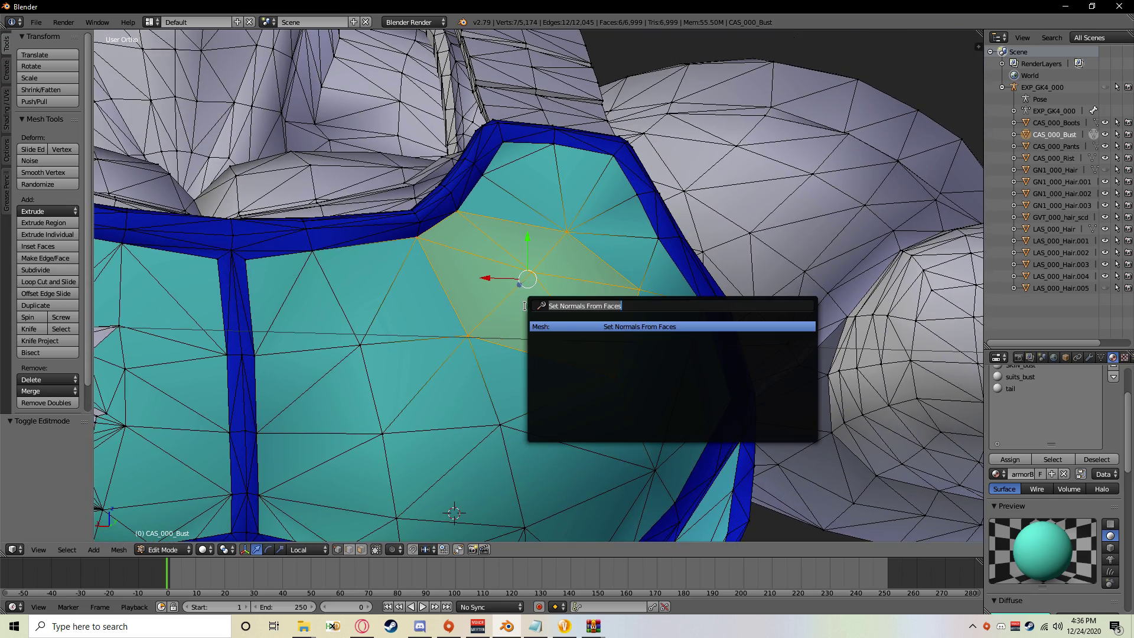
pyautogui.press('Return')
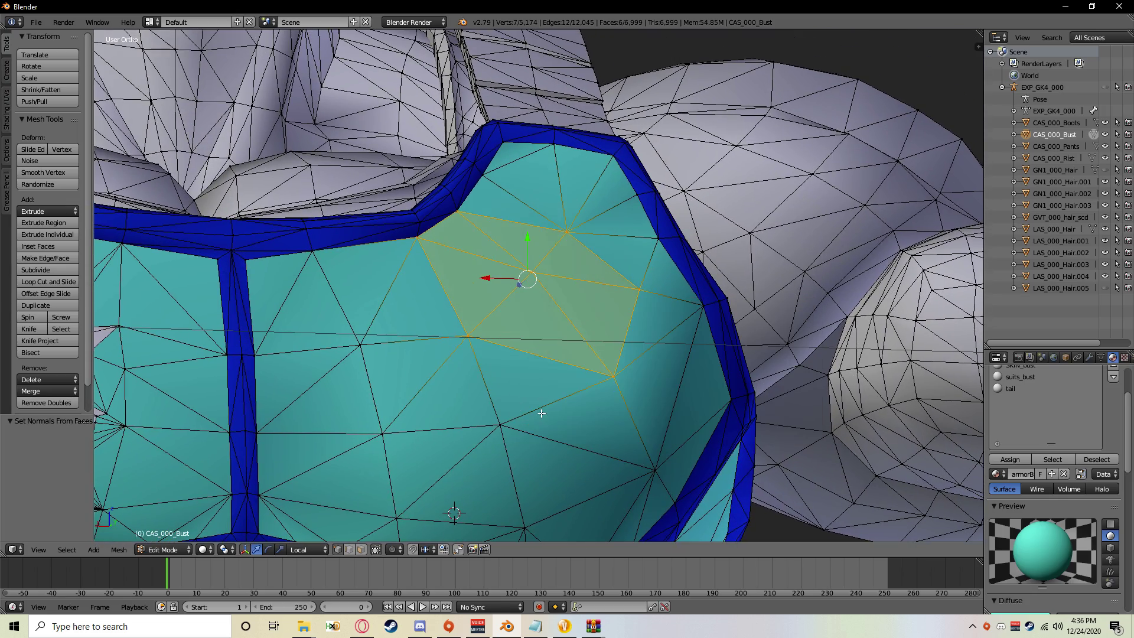
pyautogui.press('a')
pyautogui.moveTo(499, 390); pyautogui.dragTo(425, 407, button='middle')
pyautogui.click(165, 552)
pyautogui.click(168, 536)
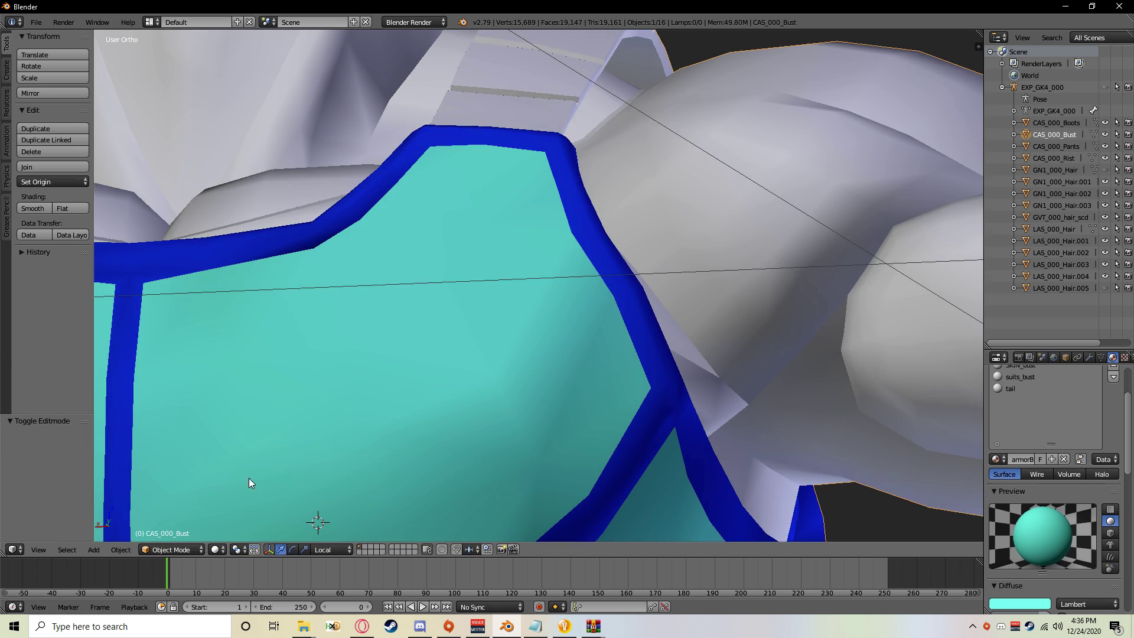
pyautogui.press('a')
pyautogui.moveTo(249, 478); pyautogui.dragTo(465, 238, button='middle')
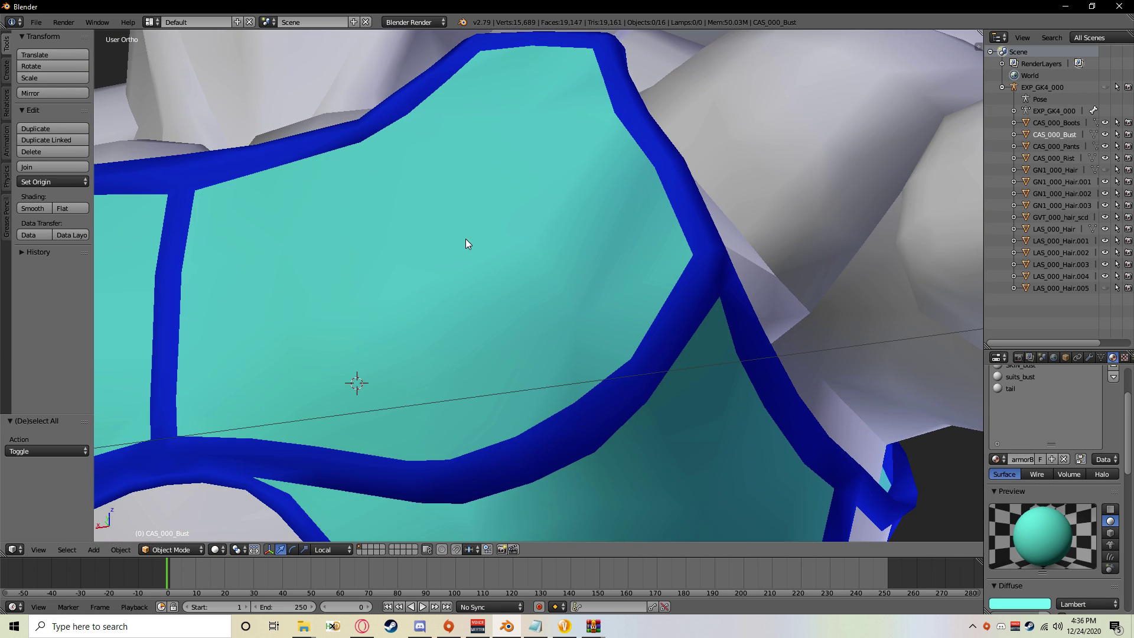
# Step: Select the whole linked chest panel in Edit Mode, apply Set Normals From Faces, and review the shading in Object Mode
pyautogui.click(169, 549)
pyautogui.click(183, 522)
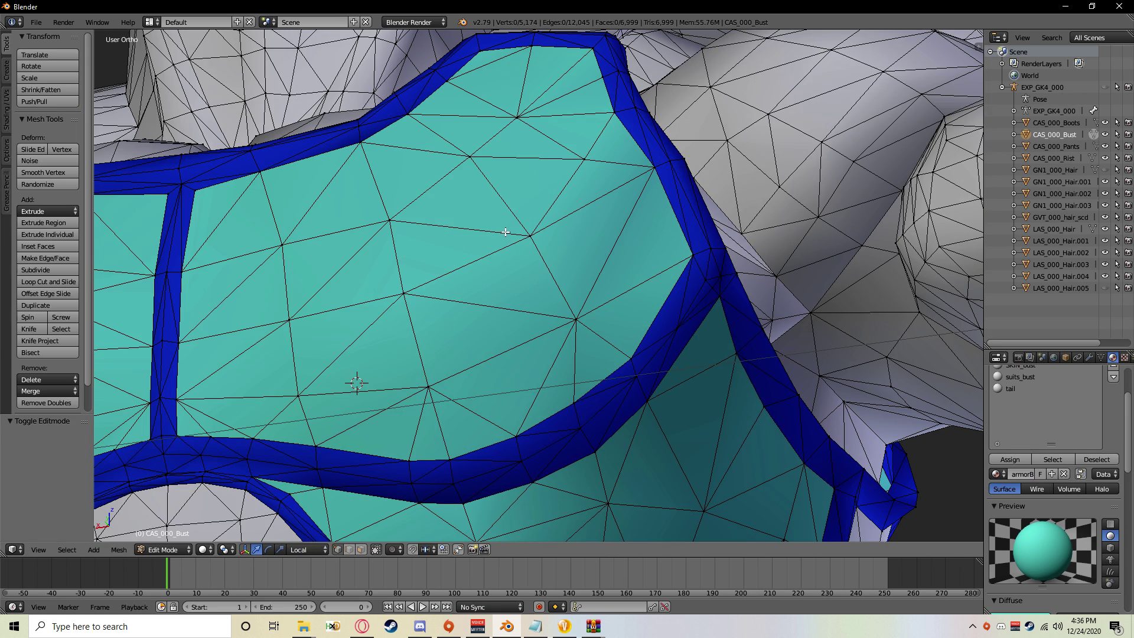
pyautogui.press('l')
pyautogui.press('space')
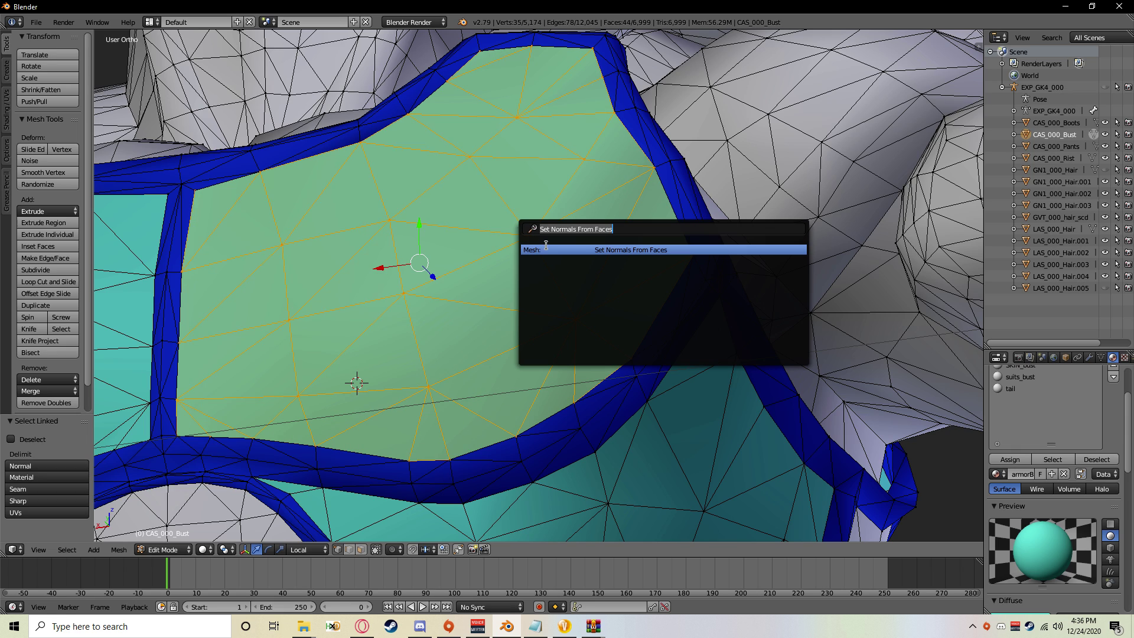
pyautogui.click(548, 248)
pyautogui.click(163, 552)
pyautogui.click(169, 536)
pyautogui.moveTo(447, 373); pyautogui.dragTo(326, 250, button='middle')
pyautogui.keyDown('shift'); pyautogui.scroll(-4, 449, 297); pyautogui.keyUp('shift')
pyautogui.scroll(-6, 512, 345)
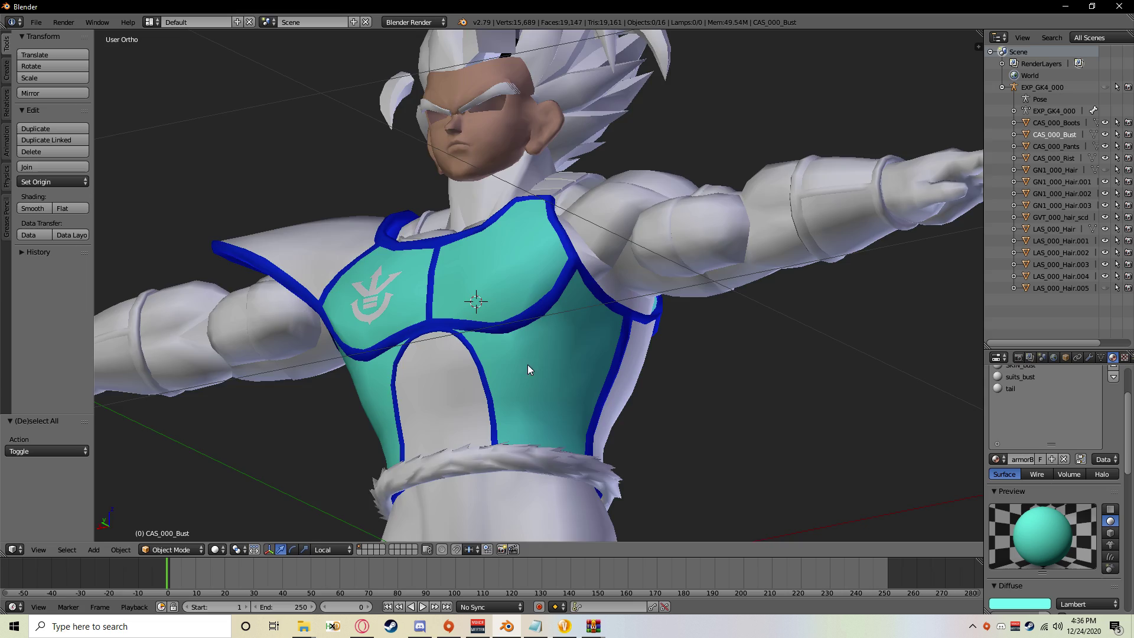
pyautogui.moveTo(527, 364)
pyautogui.mouseDown(button='middle')
pyautogui.moveTo(483, 404)
pyautogui.moveTo(527, 374)
pyautogui.mouseUp(button='middle')
pyautogui.moveTo(524, 275); pyautogui.dragTo(489, 222, button='right')
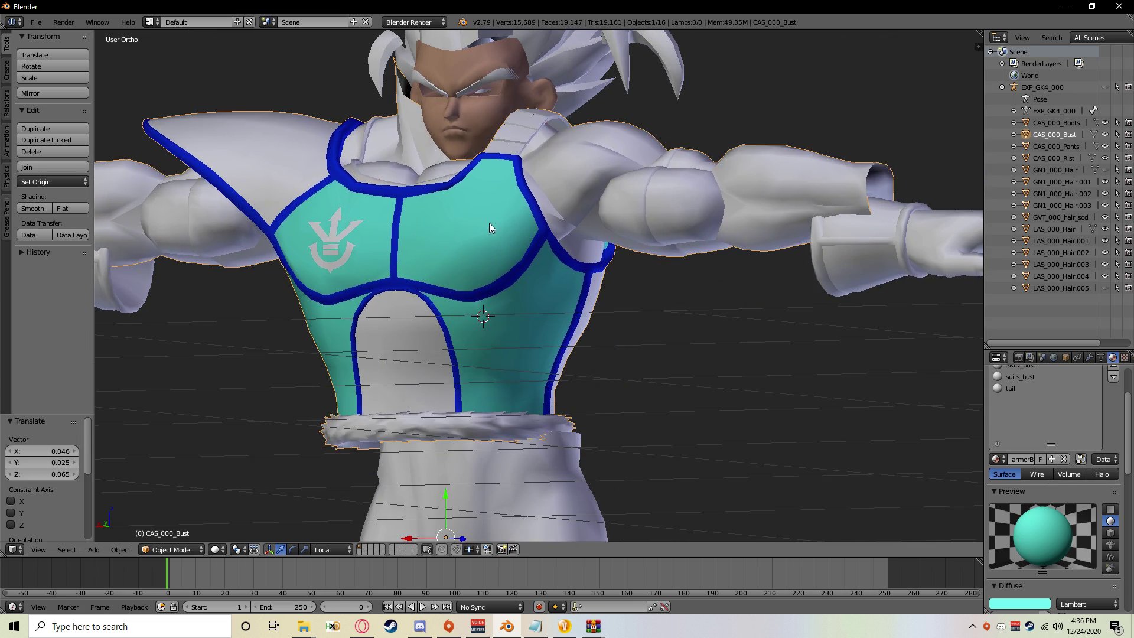
pyautogui.hotkey('ctrl', 'z')
# Step: Put the bust mesh back in Edit Mode and try merging vertices At Last beneath the chest plate's lower trim
pyautogui.keyDown('shift'); pyautogui.moveTo(514, 423); pyautogui.dragTo(486, 339, button='middle'); pyautogui.keyUp('shift')
pyautogui.scroll(2, 486, 339)
pyautogui.press('a')
pyautogui.rightClick(420, 408)
pyautogui.click(173, 550)
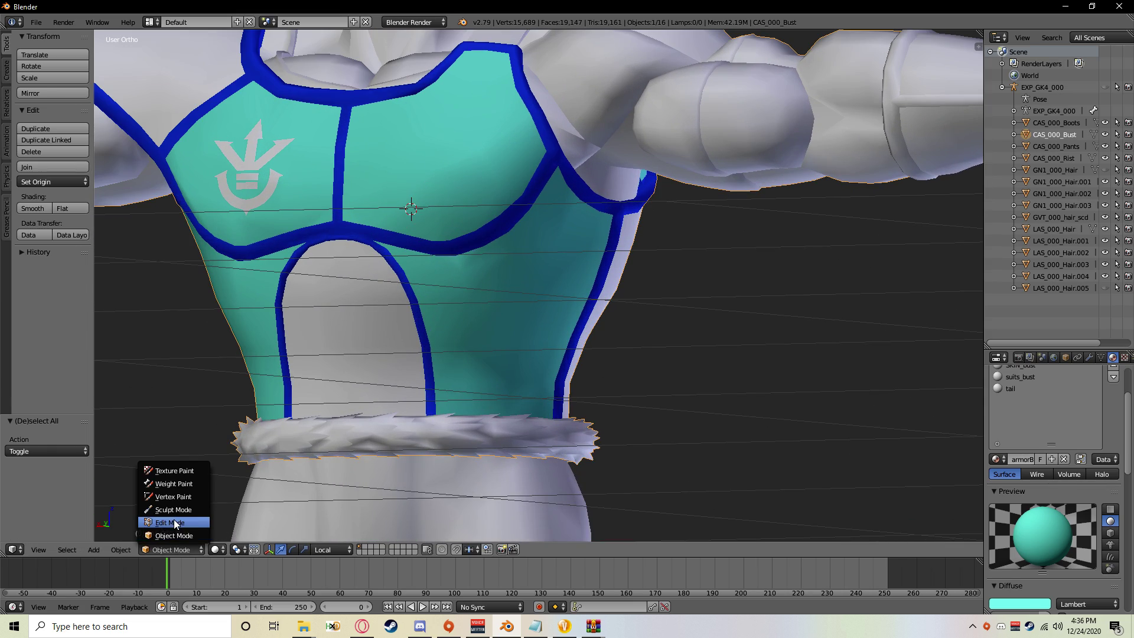
pyautogui.click(176, 524)
pyautogui.scroll(4, 463, 412)
pyautogui.press('a')
pyautogui.moveTo(464, 252); pyautogui.dragTo(390, 212, button='middle')
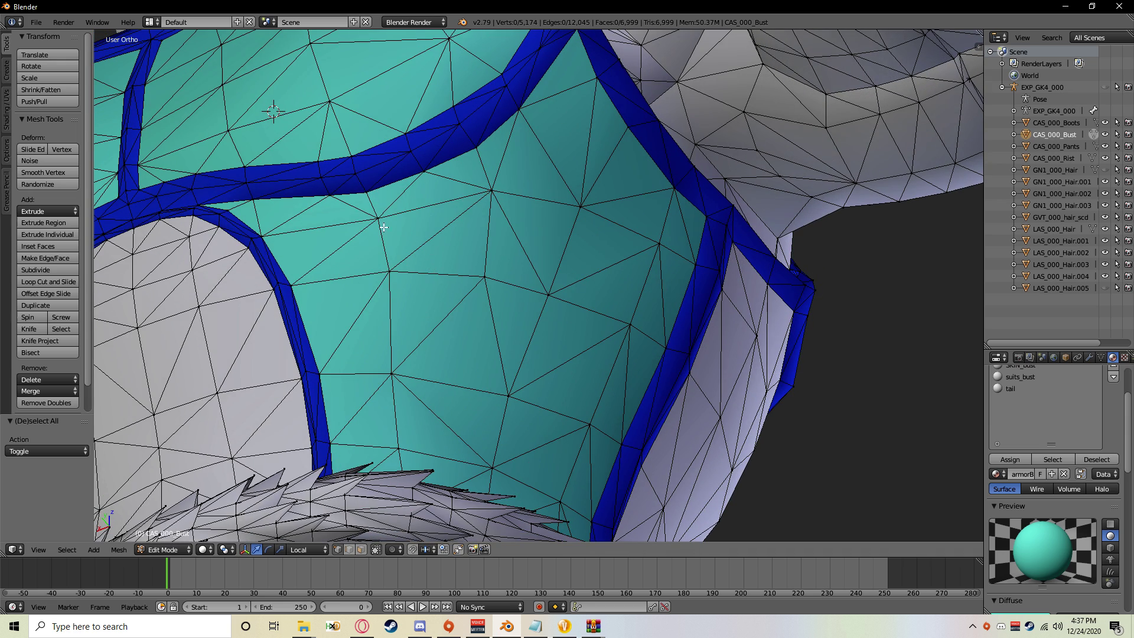
pyautogui.rightClick(369, 192)
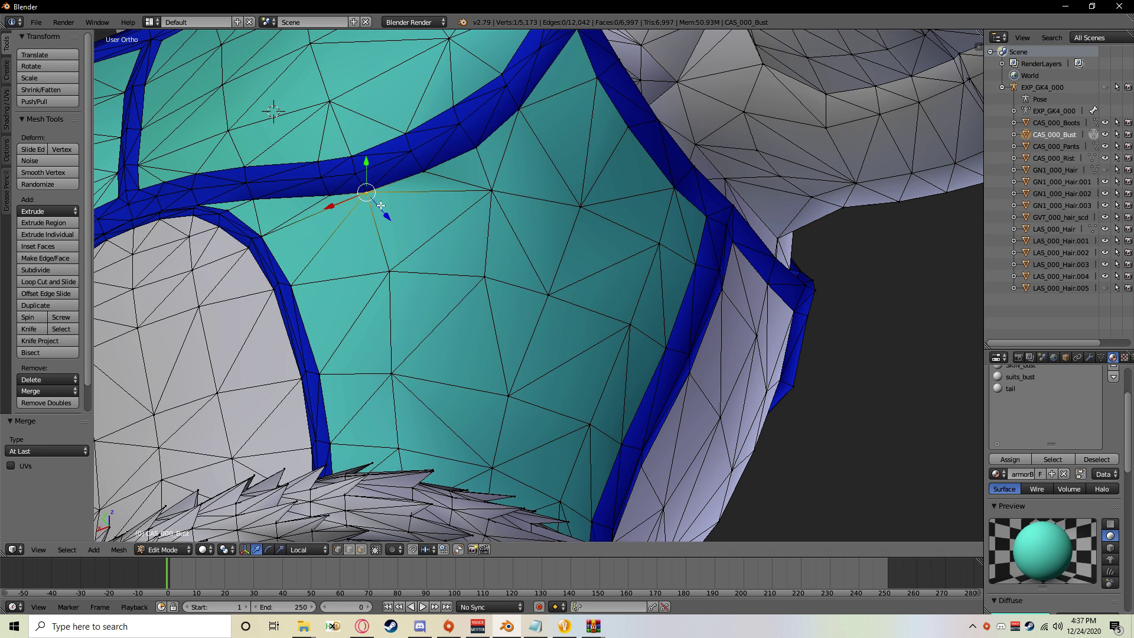
pyautogui.press('a')
# Step: Knife a near-vertical cut through the teal side panel, from its lower horizontal edge up to the peak between the blue trims
pyautogui.scroll(2, 463, 260)
pyautogui.press('k')
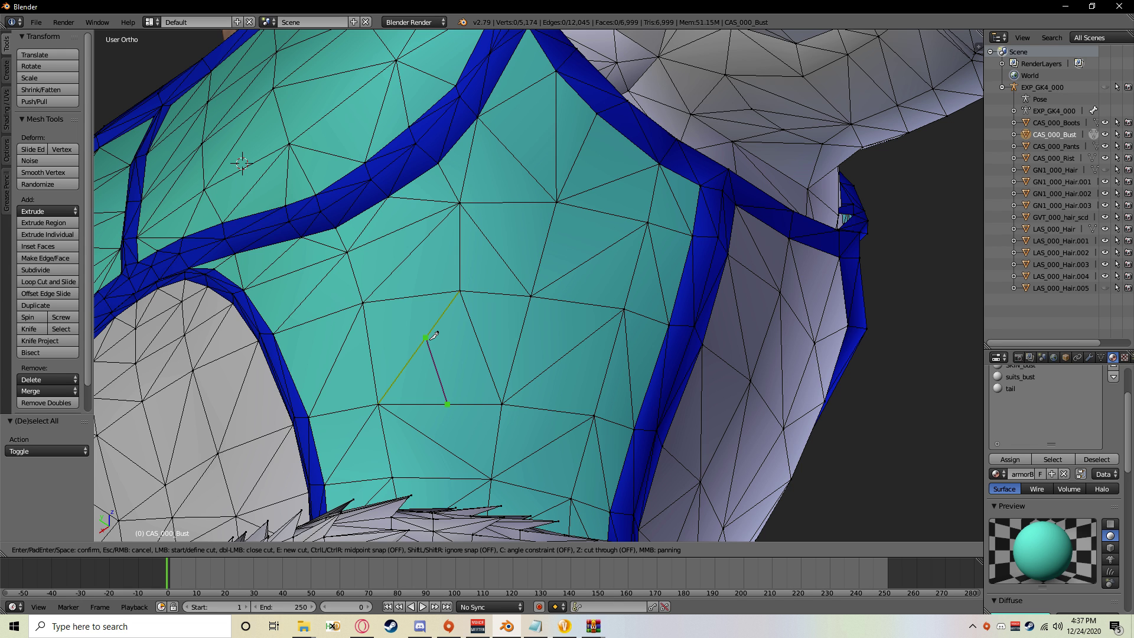
pyautogui.moveTo(426, 317); pyautogui.dragTo(442, 341, button='middle')
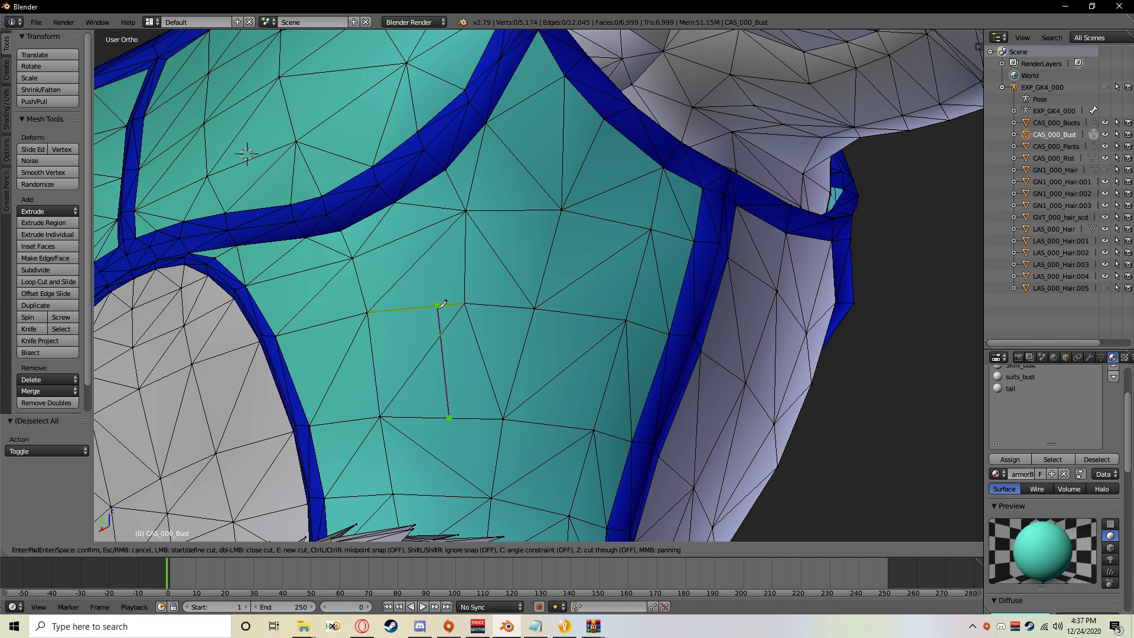
pyautogui.click(531, 77)
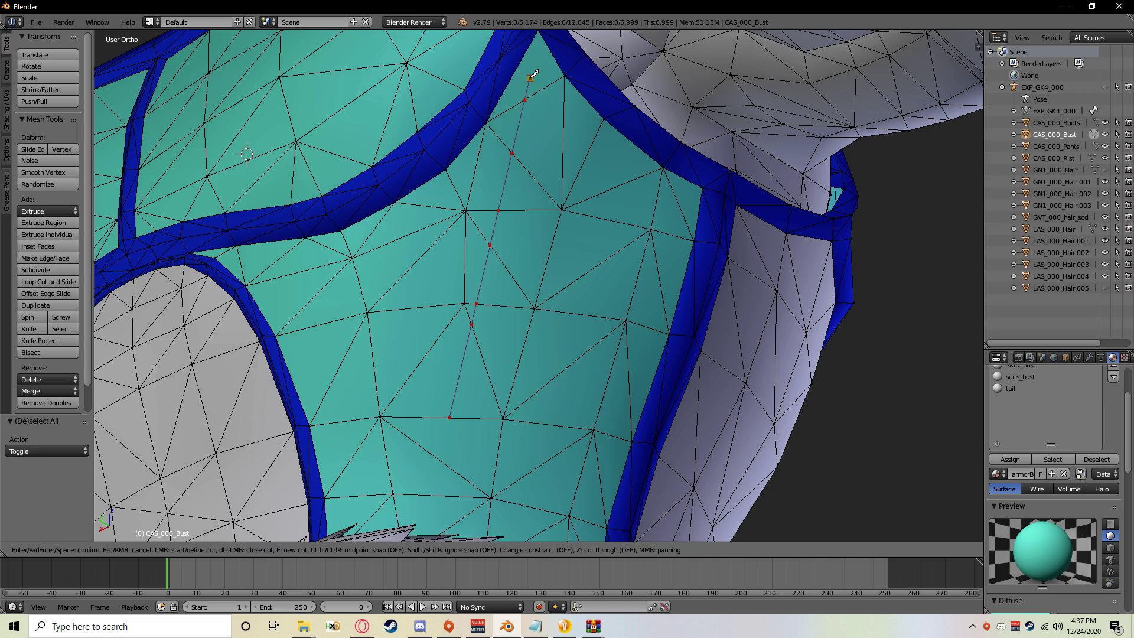
pyautogui.press('Return')
pyautogui.press('a')
pyautogui.moveTo(451, 378); pyautogui.dragTo(461, 345, button='middle')
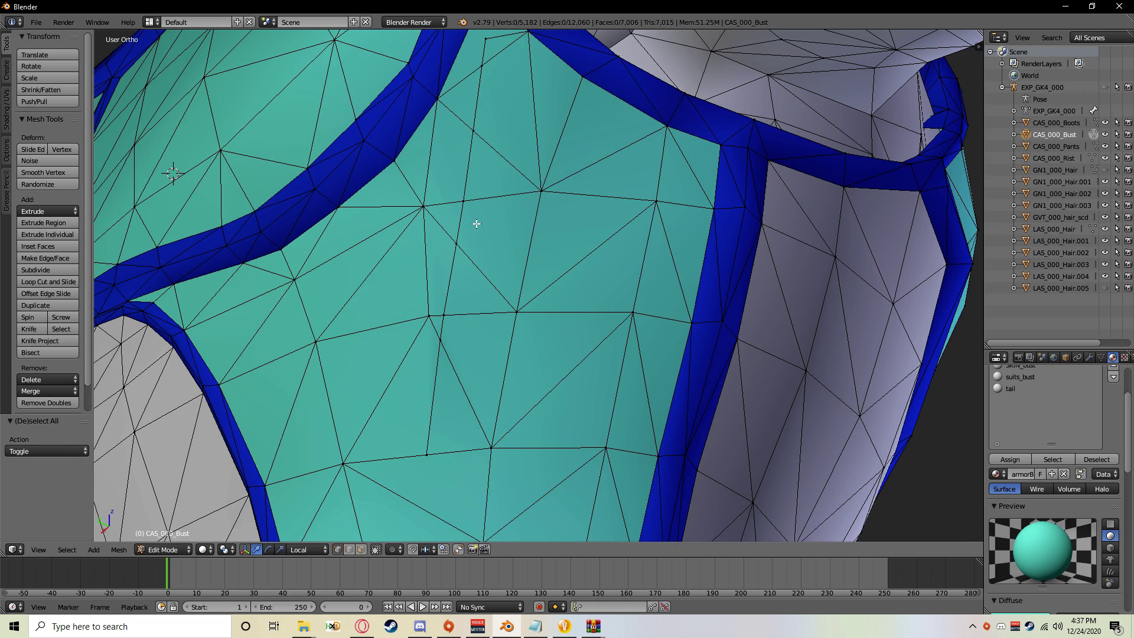
# Step: Try to merge two neighbouring vertices of the new cut near the middle horizontal edge of the side panel
pyautogui.moveTo(477, 224); pyautogui.dragTo(463, 319, button='middle')
pyautogui.rightClick(466, 294)
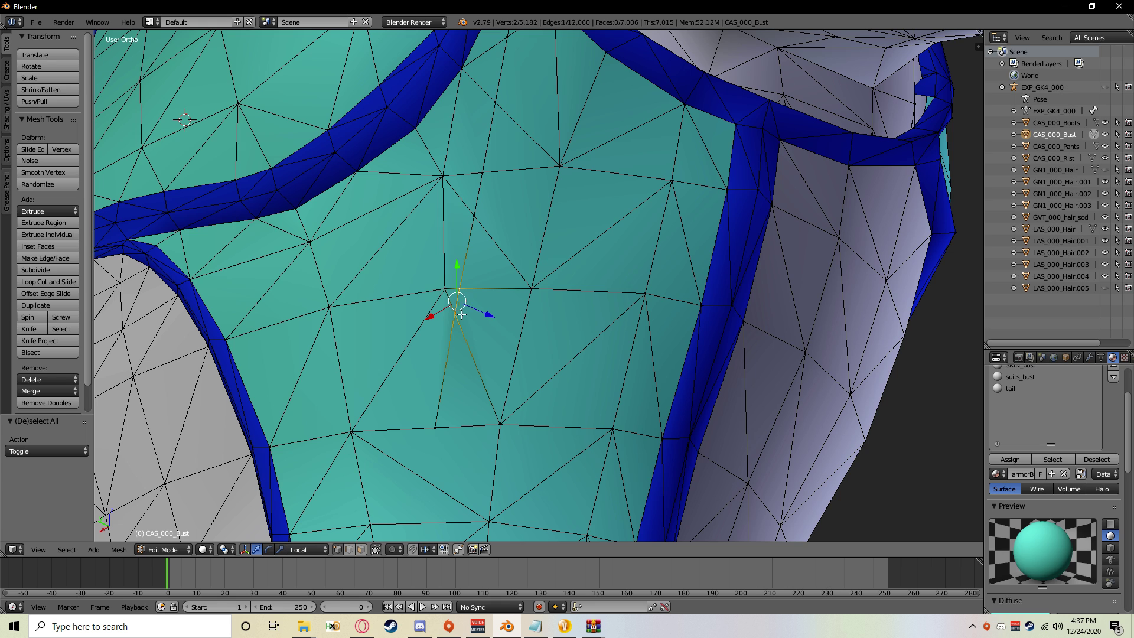
pyautogui.hotkey('alt', 'm')
pyautogui.click(457, 332)
pyautogui.press('a')
pyautogui.keyDown('shift'); pyautogui.moveTo(474, 257); pyautogui.dragTo(458, 343, button='middle'); pyautogui.keyUp('shift')
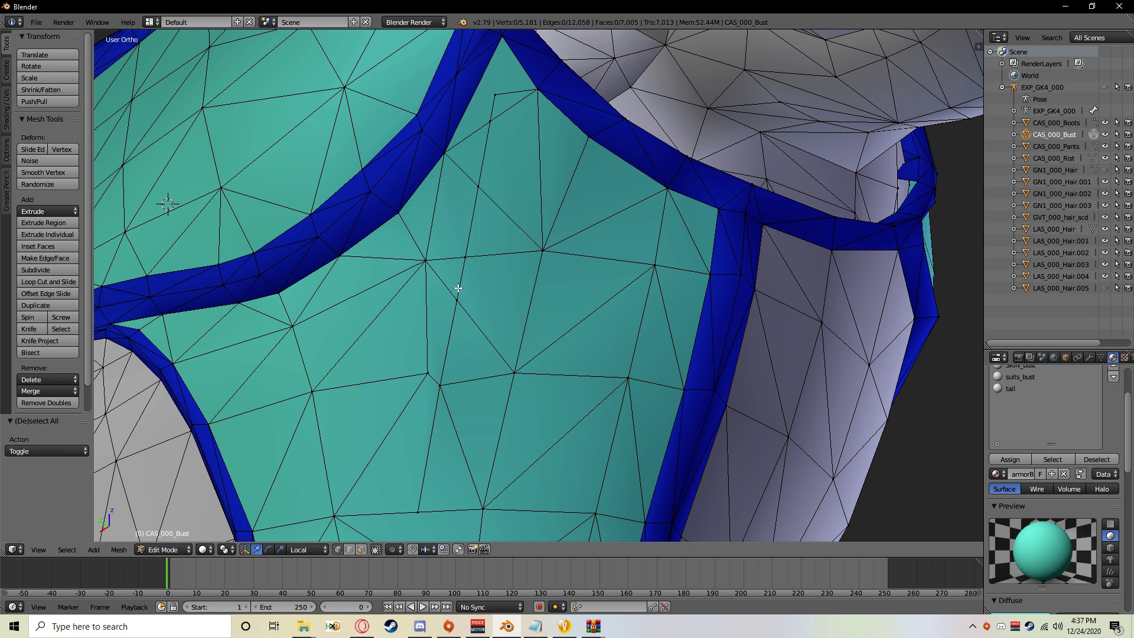
# Step: Merge the cut vertex just below the side panel's middle horizontal edge into the cut vertex on that edge using At Last
pyautogui.rightClick(445, 393)
pyautogui.keyDown('shift'); pyautogui.rightClick(445, 370); pyautogui.keyUp('shift')
pyautogui.hotkey('alt', 'm')
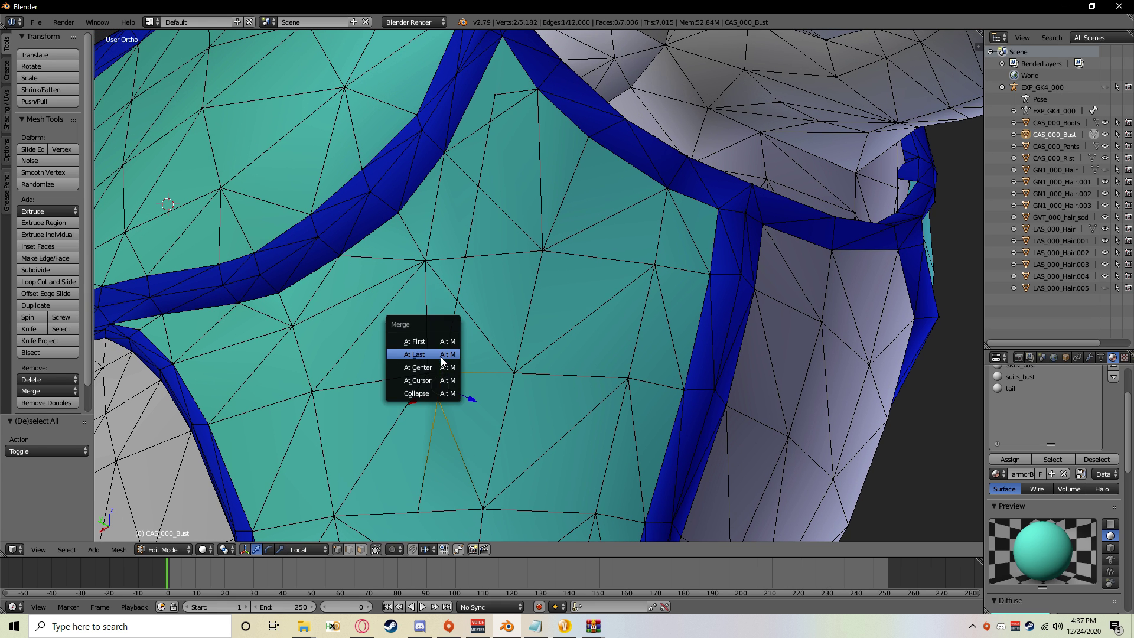
pyautogui.click(443, 361)
pyautogui.press('a')
# Step: Merge the next two pairs of neighbouring cut vertices up the side panel, each into its upper vertex using At Last
pyautogui.rightClick(456, 302)
pyautogui.keyDown('shift'); pyautogui.rightClick(466, 260); pyautogui.keyUp('shift')
pyautogui.hotkey('alt', 'm')
pyautogui.click(466, 261)
pyautogui.rightClick(480, 189)
pyautogui.keyDown('shift'); pyautogui.rightClick(492, 131); pyautogui.keyUp('shift')
pyautogui.hotkey('alt', 'm')
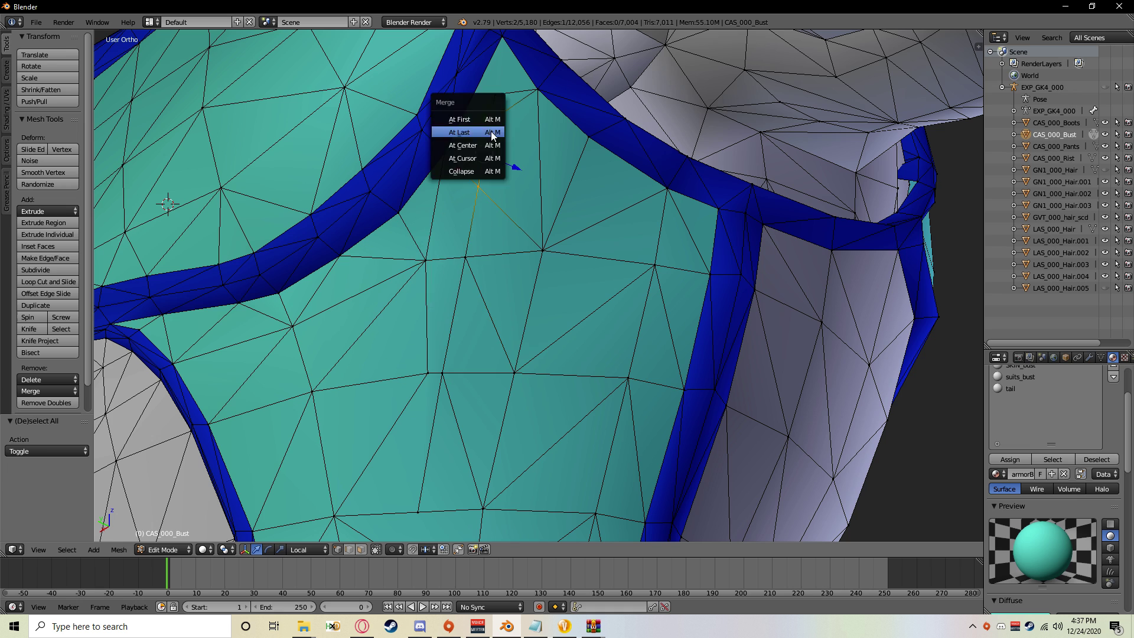
pyautogui.click(494, 133)
# Step: Try to merge the last remaining pair of cut vertices into the uppermost one near the side panel's peak
pyautogui.keyDown('shift'); pyautogui.rightClick(494, 92); pyautogui.keyUp('shift')
pyautogui.hotkey('alt', 'm')
pyautogui.click(495, 98)
pyautogui.press('a')
pyautogui.hotkey('ctrl', 'z')
pyautogui.hotkey('ctrl', 'z')
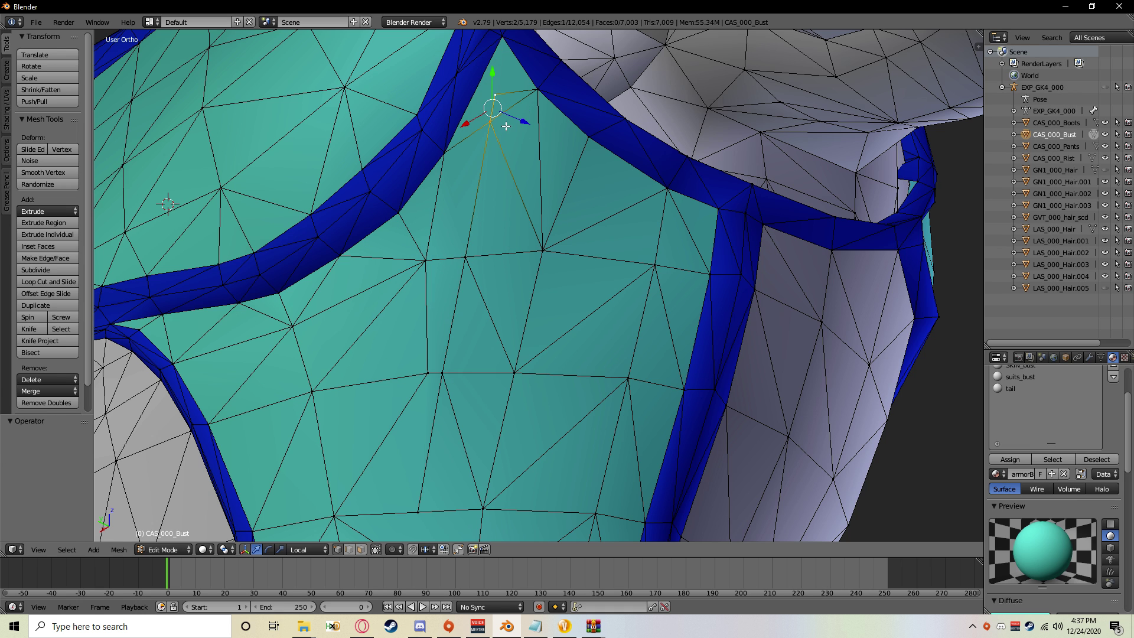
# Step: Merge the cut's topmost vertex down into the cut vertex directly below it using At Last
pyautogui.press('a')
pyautogui.rightClick(495, 96)
pyautogui.keyDown('shift'); pyautogui.rightClick(490, 122); pyautogui.keyUp('shift')
pyautogui.hotkey('alt', 'm')
pyautogui.click(491, 125)
pyautogui.press('a')
pyautogui.scroll(-1, 505, 178)
pyautogui.moveTo(506, 146); pyautogui.dragTo(479, 355, button='middle')
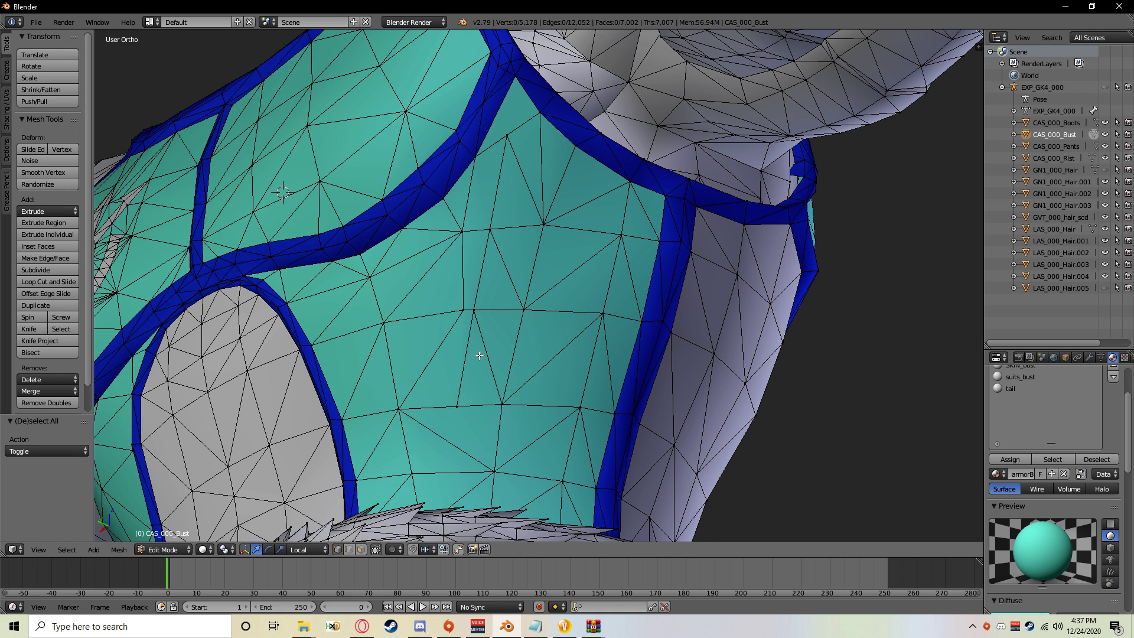
pyautogui.rightClick(484, 304)
pyautogui.press('a')
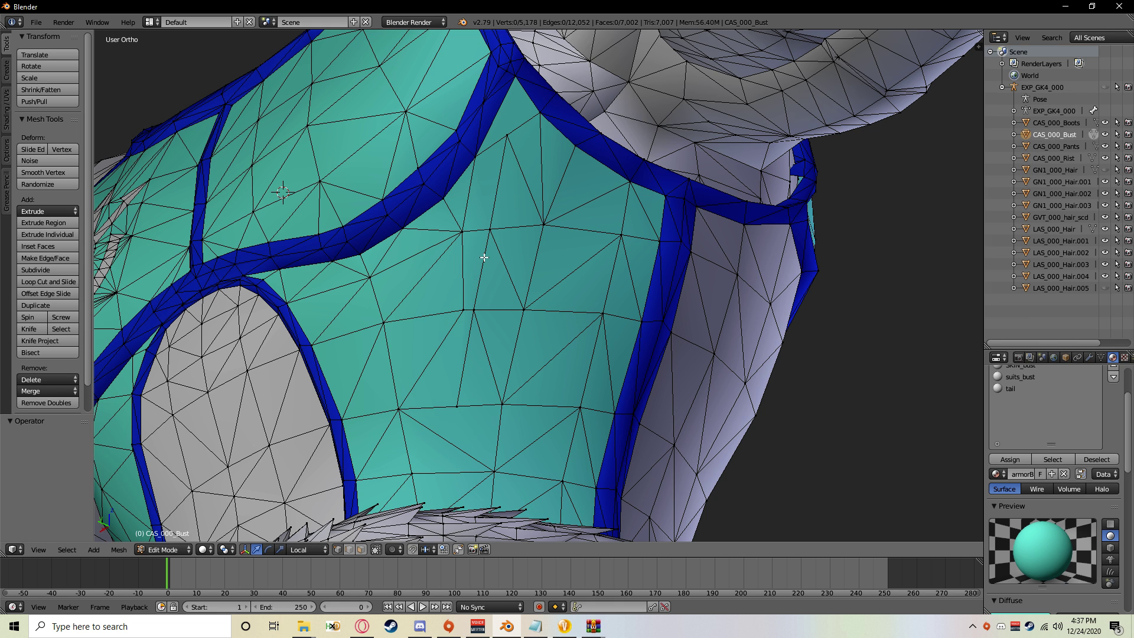
pyautogui.rightClick(483, 310)
pyautogui.press('a')
pyautogui.rightClick(484, 309)
pyautogui.press('a')
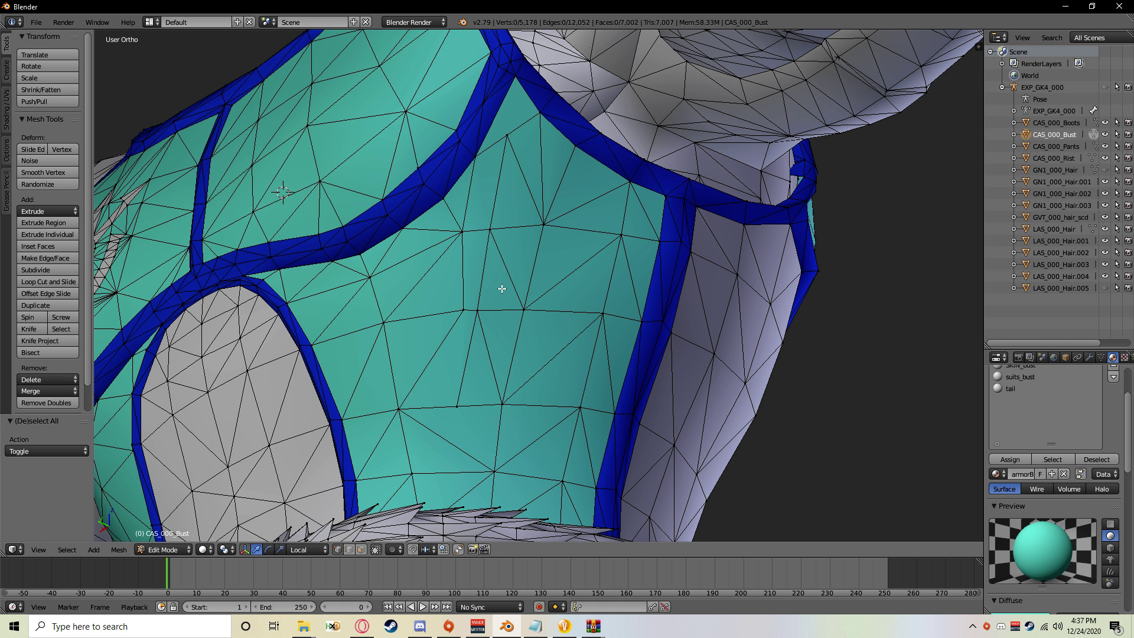
# Step: Try to triangulate the remaining non-triangular faces of the bust mesh
pyautogui.rightClick(457, 407)
pyautogui.press('a')
pyautogui.press('a')
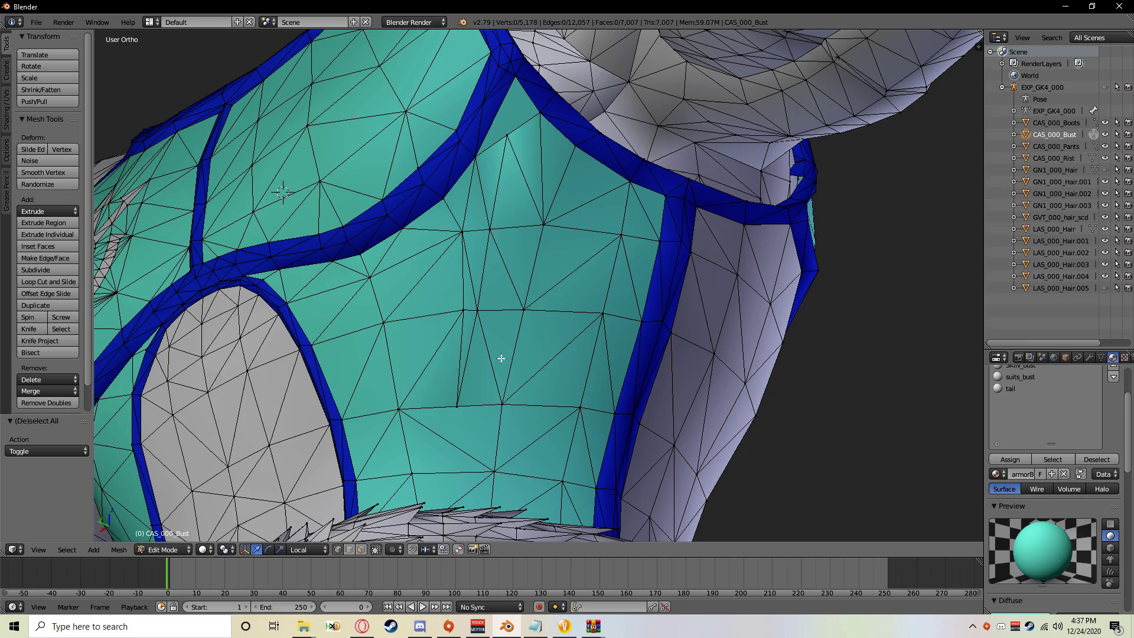
pyautogui.moveTo(423, 301); pyautogui.dragTo(493, 402, button='middle')
pyautogui.hotkey('ctrl', 'z')
pyautogui.hotkey('ctrl', 'z')
pyautogui.press('a')
pyautogui.moveTo(399, 278); pyautogui.dragTo(418, 221, button='middle')
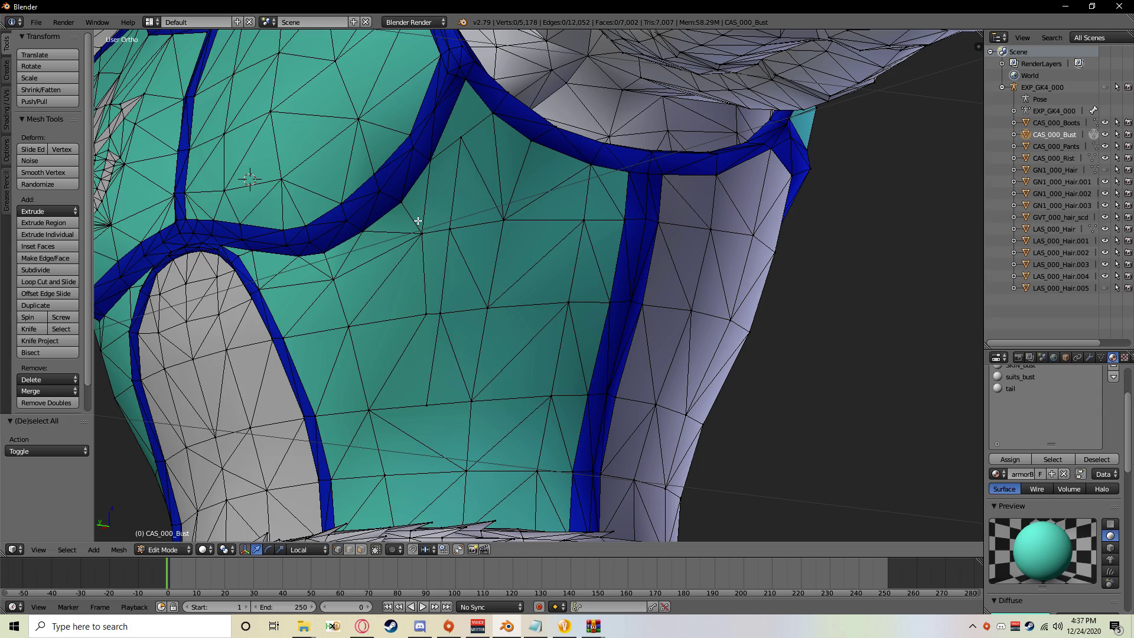
pyautogui.scroll(-4, 477, 269)
pyautogui.keyDown('shift'); pyautogui.moveTo(491, 271); pyautogui.dragTo(471, 408, button='middle'); pyautogui.keyUp('shift')
pyautogui.scroll(3, 471, 408)
pyautogui.keyDown('shift'); pyautogui.moveTo(510, 219); pyautogui.dragTo(582, 218, button='middle'); pyautogui.keyUp('shift')
pyautogui.keyDown('shift'); pyautogui.moveTo(387, 286); pyautogui.dragTo(532, 362, button='middle'); pyautogui.keyUp('shift')
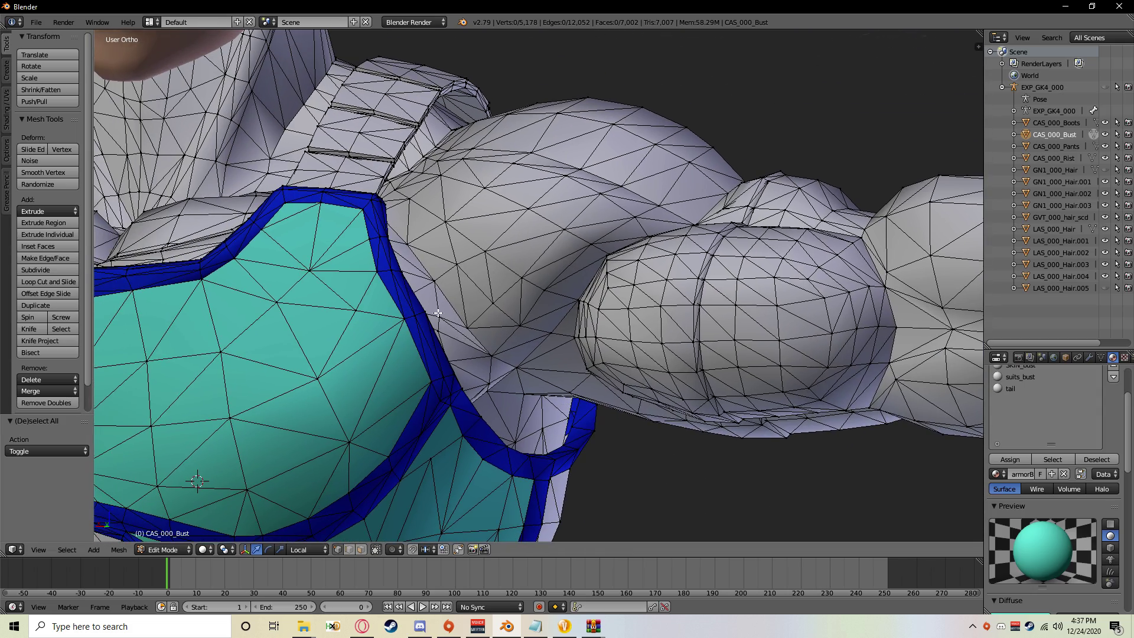
# Step: Examine the mesh of the teal side panel beside the grey abdomen plate by isolating its linked faces as a selection
pyautogui.moveTo(438, 314); pyautogui.dragTo(511, 281, button='middle')
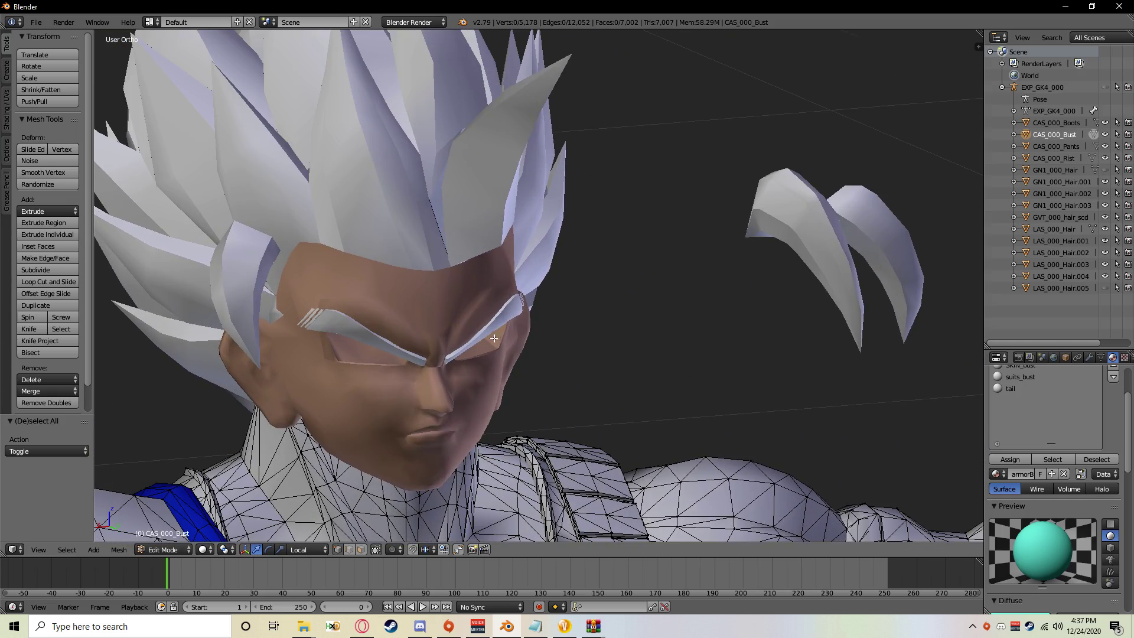
pyautogui.moveTo(495, 337); pyautogui.dragTo(547, 211, button='middle')
pyautogui.scroll(3, 428, 360)
pyautogui.scroll(1, 440, 273)
pyautogui.keyDown('shift'); pyautogui.moveTo(357, 305); pyautogui.dragTo(468, 286, button='middle'); pyautogui.keyUp('shift')
pyautogui.scroll(-3, 439, 314)
pyautogui.press('l')
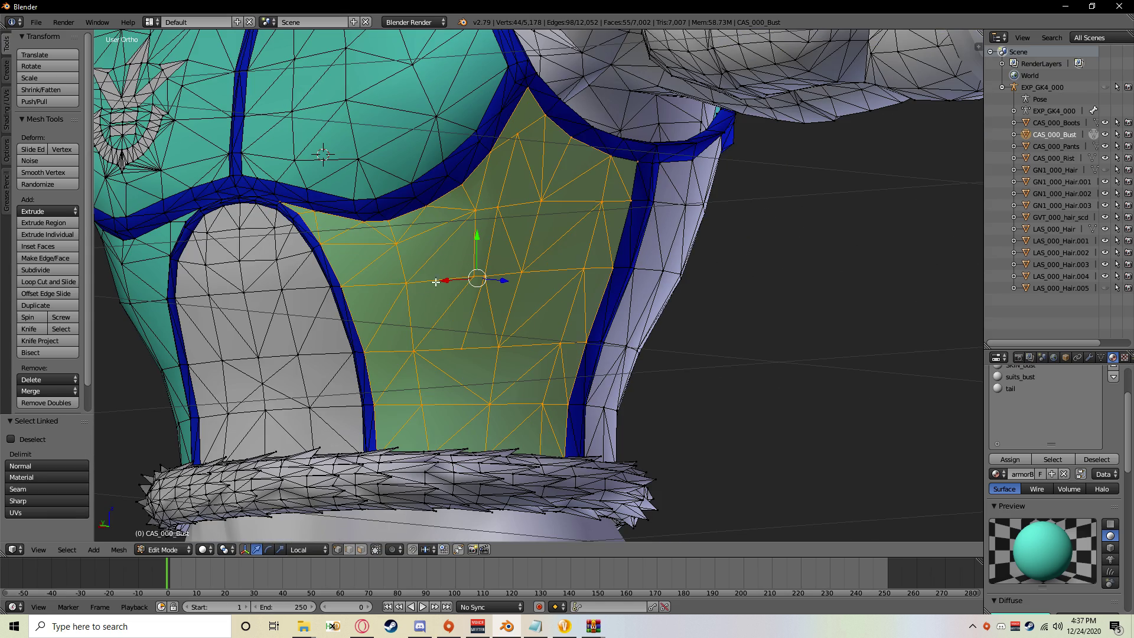
pyautogui.scroll(1, 435, 282)
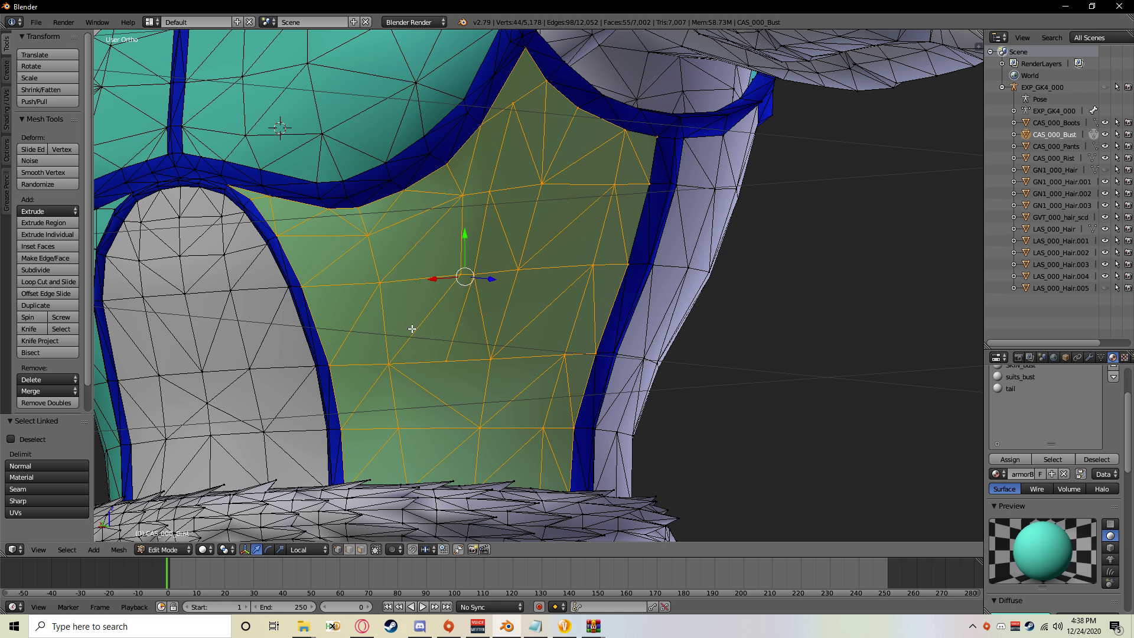
pyautogui.press('a')
# Step: Merge the stray vertex on the side panel's upper edge row into its neighbouring grid vertex using At Last
pyautogui.scroll(2, 476, 284)
pyautogui.rightClick(474, 189)
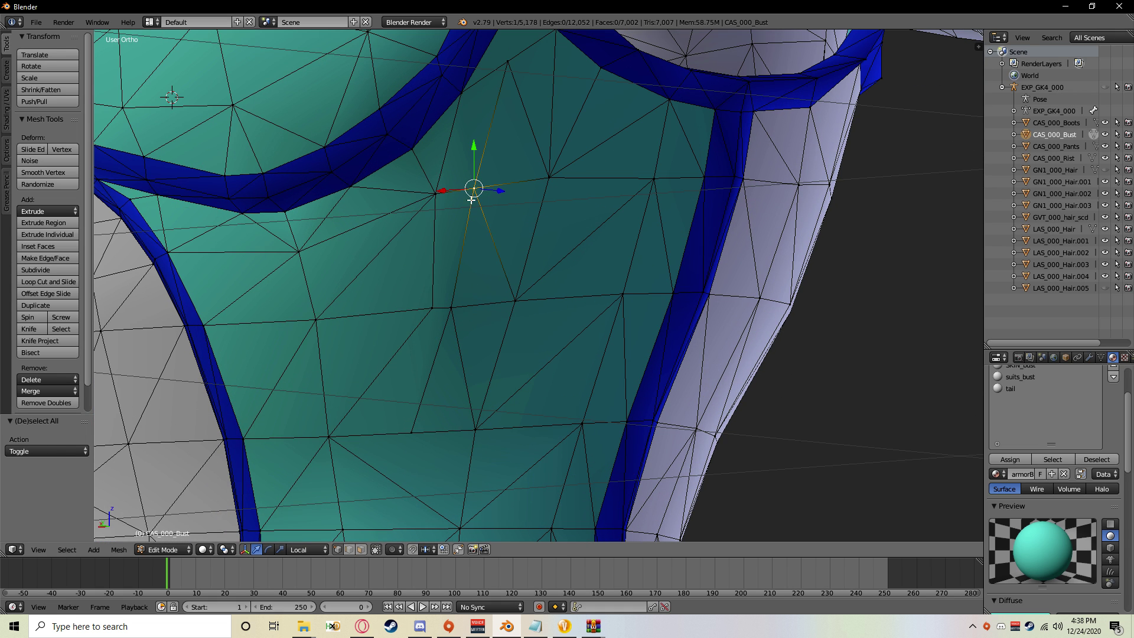
pyautogui.keyDown('shift'); pyautogui.rightClick(428, 197); pyautogui.keyUp('shift')
pyautogui.hotkey('alt', 'm')
pyautogui.click(420, 199)
# Step: Merge the stray vertex in the side panel's middle row into the adjacent vertex using At Last
pyautogui.press('a')
pyautogui.rightClick(433, 308)
pyautogui.keyDown('shift'); pyautogui.rightClick(451, 308); pyautogui.keyUp('shift')
pyautogui.hotkey('alt', 'm')
pyautogui.click(447, 311)
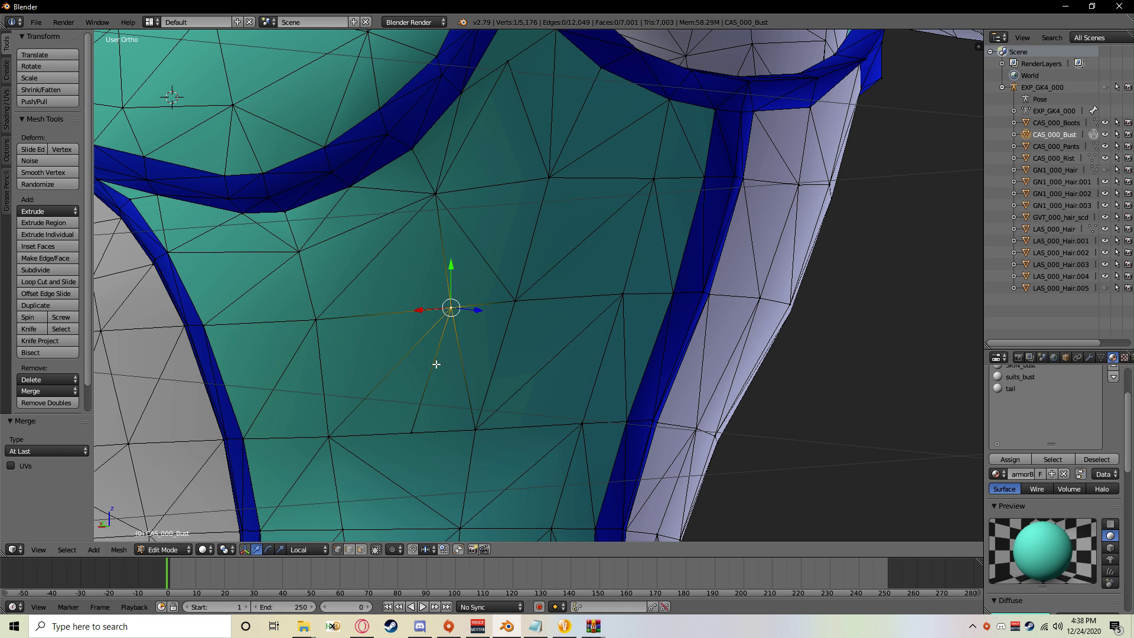
# Step: Merge the loose vertex in the side panel's lower row into the grid vertex beside it using At Last
pyautogui.press('a')
pyautogui.rightClick(412, 435)
pyautogui.keyDown('shift'); pyautogui.rightClick(330, 436); pyautogui.keyUp('shift')
pyautogui.hotkey('alt', 'm')
pyautogui.click(329, 436)
pyautogui.press('a')
pyautogui.scroll(-1, 449, 380)
pyautogui.moveTo(449, 380); pyautogui.dragTo(446, 309, button='middle')
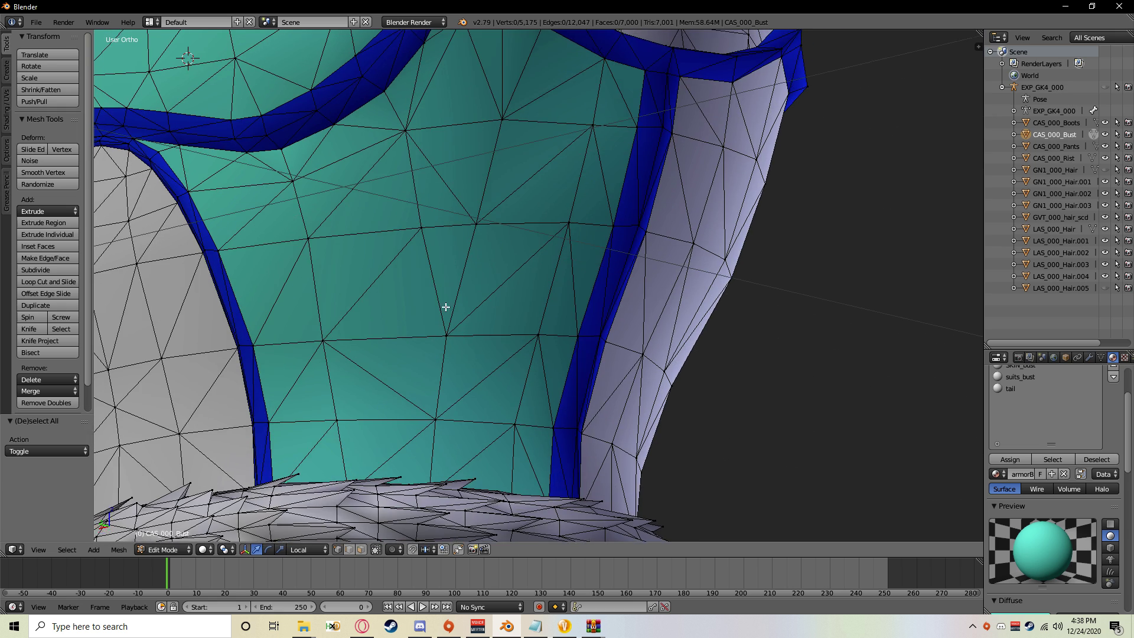
# Step: Triangulate the bust mesh's remaining faces and undo the last vertex merge near the side panel's peak
pyautogui.press('a')
pyautogui.press('a')
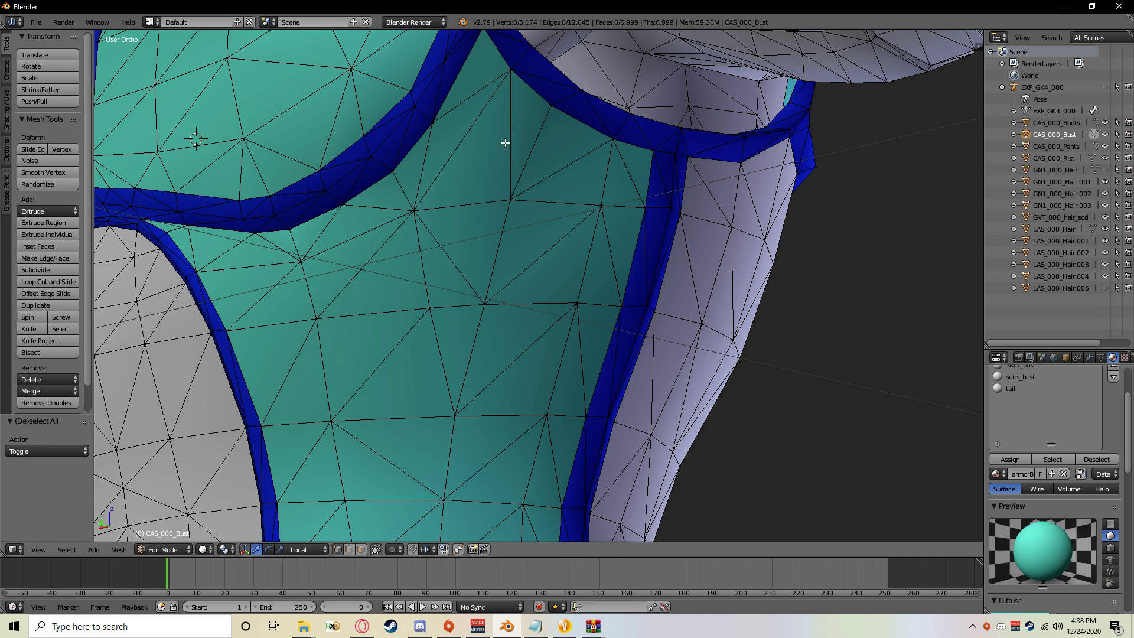
pyautogui.hotkey('ctrl', 'z')
pyautogui.hotkey('ctrl', 'z')
pyautogui.press('a')
pyautogui.press('a')
pyautogui.press('a')
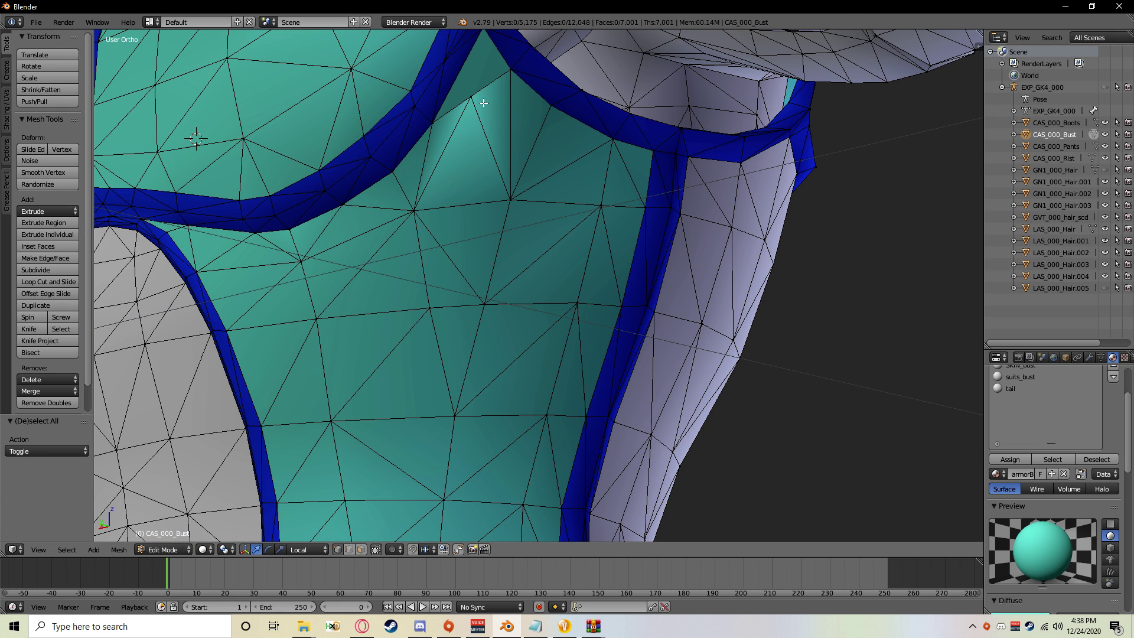
# Step: Try to move the stray vertex below the side panel's peak down into the panel
pyautogui.rightClick(483, 103)
pyautogui.press('g')
pyautogui.click(490, 143)
pyautogui.press('g')
pyautogui.click(461, 156)
pyautogui.press('a')
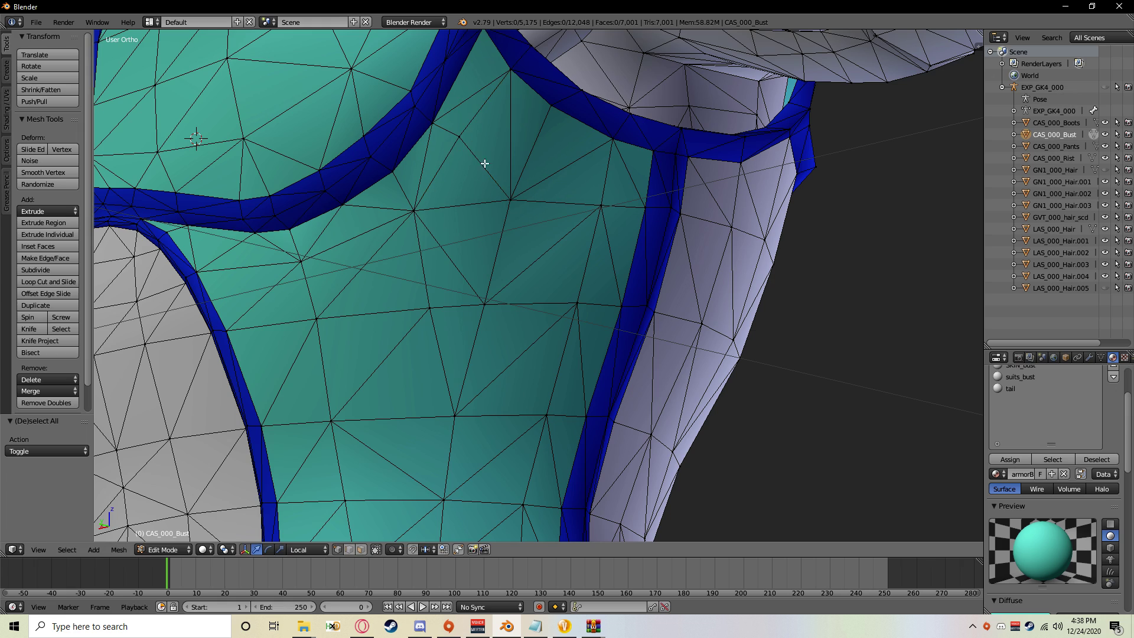
# Step: Try to adjust the peak vertex again from a closer angle and undo its moves
pyautogui.moveTo(452, 163); pyautogui.dragTo(432, 281, button='middle')
pyautogui.scroll(2, 366, 195)
pyautogui.keyDown('shift'); pyautogui.moveTo(313, 139); pyautogui.dragTo(417, 325, button='middle'); pyautogui.keyUp('shift')
pyautogui.rightClick(371, 245)
pyautogui.press('g')
pyautogui.click(386, 275)
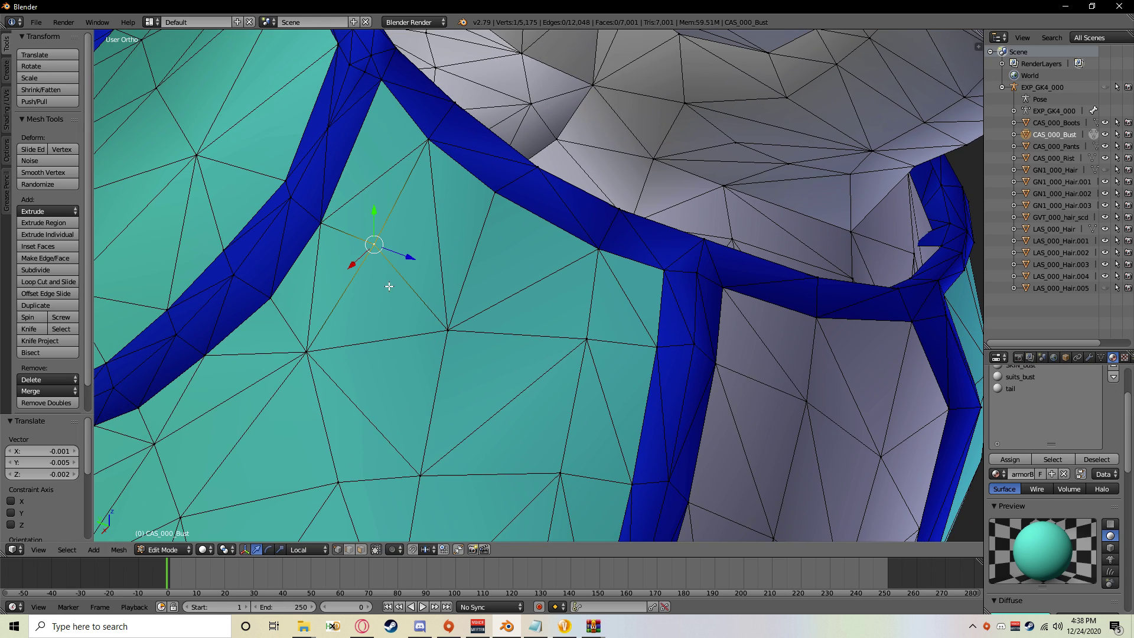
pyautogui.hotkey('ctrl', 'z')
pyautogui.hotkey('ctrl', 'z')
# Step: Try to move the restored peak vertex along its local Y axis
pyautogui.rightClick(383, 223)
pyautogui.moveTo(385, 223); pyautogui.dragTo(474, 294, button='middle')
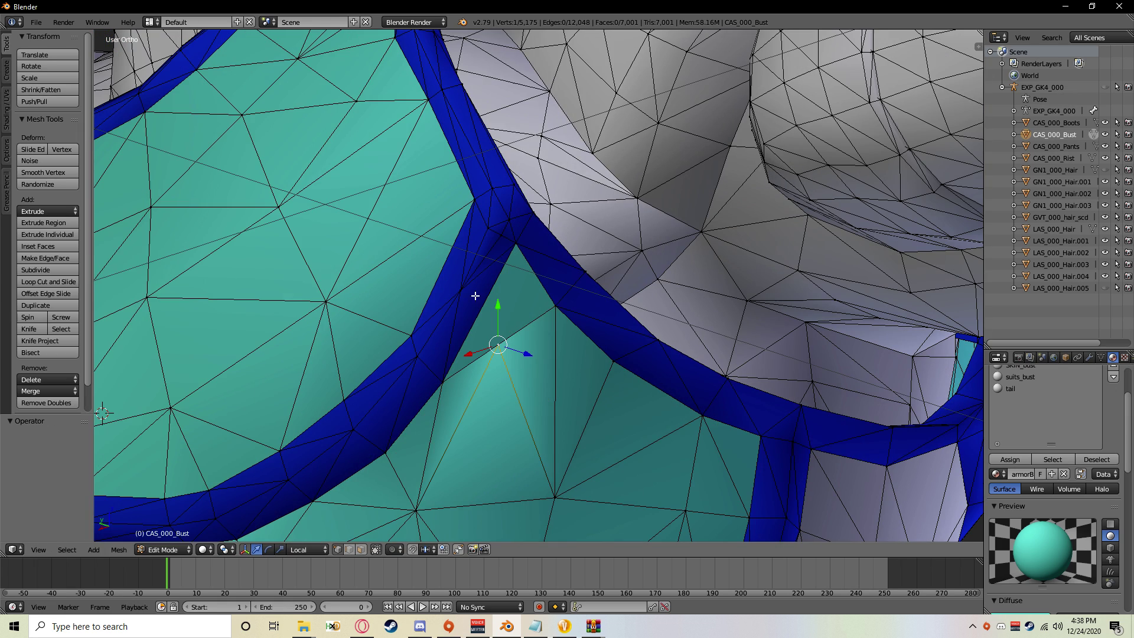
pyautogui.moveTo(512, 373); pyautogui.dragTo(508, 303, button='middle')
pyautogui.scroll(1, 508, 303)
pyautogui.moveTo(477, 273); pyautogui.dragTo(477, 272)
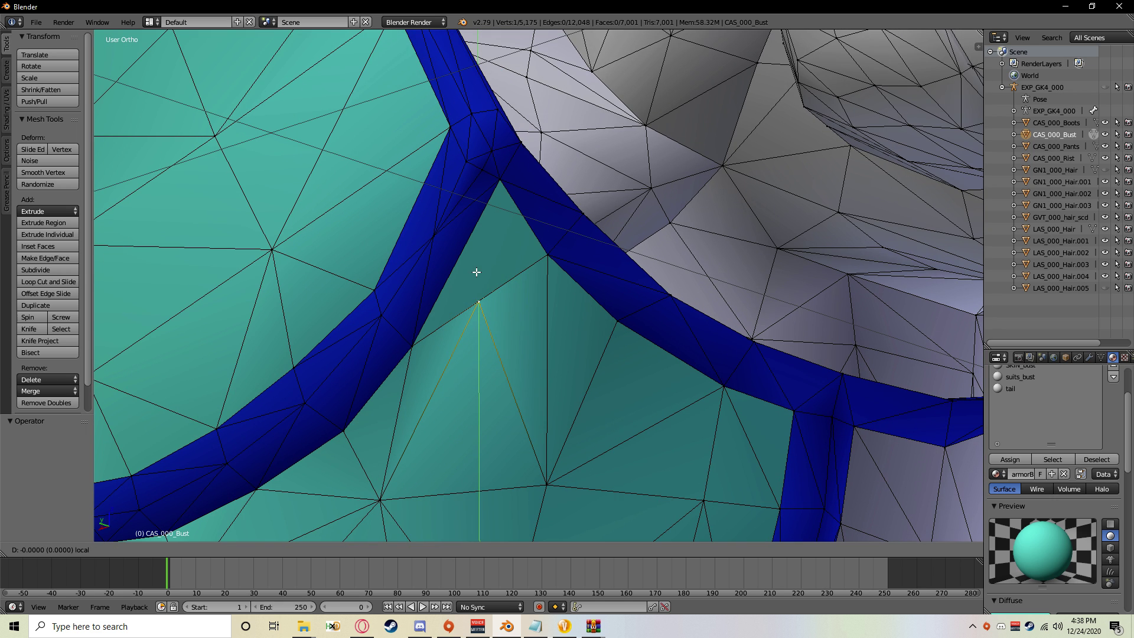
pyautogui.press('a')
# Step: Move the peak's stray vertex slightly down and merge it into the vertex on the blue trim using At Last
pyautogui.moveTo(477, 273); pyautogui.dragTo(467, 324, button='middle')
pyautogui.scroll(1, 465, 322)
pyautogui.rightClick(385, 100)
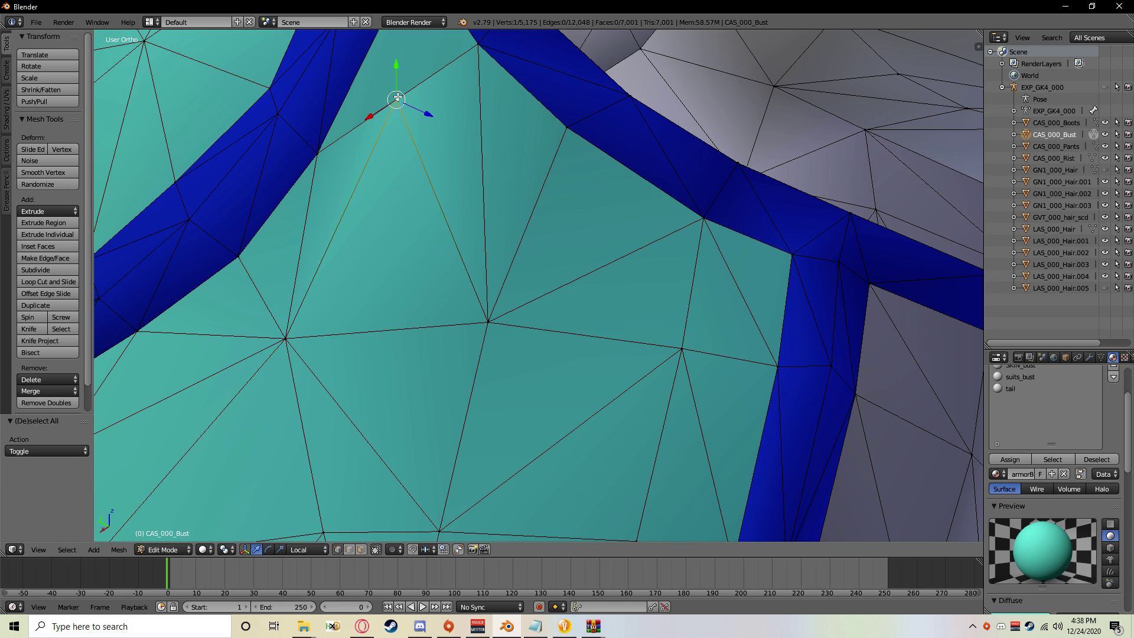
pyautogui.press('g')
pyautogui.click(388, 121)
pyautogui.keyDown('shift'); pyautogui.rightClick(322, 157); pyautogui.keyUp('shift')
pyautogui.hotkey('alt', 'm')
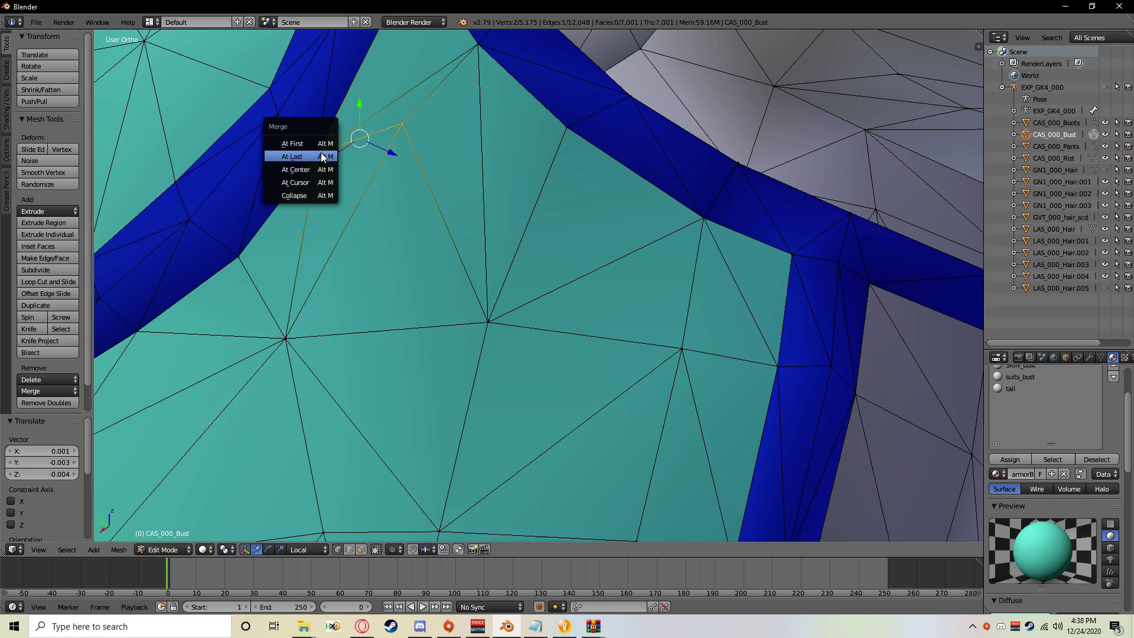
pyautogui.click(323, 157)
pyautogui.press('a')
# Step: Return the bust to Object Mode to check the shading of the chest armour and side panel
pyautogui.scroll(-2, 369, 234)
pyautogui.moveTo(468, 287); pyautogui.dragTo(443, 208, button='middle')
pyautogui.scroll(-5, 449, 225)
pyautogui.keyDown('shift'); pyautogui.moveTo(532, 423); pyautogui.dragTo(509, 336, button='middle'); pyautogui.keyUp('shift')
pyautogui.press('a')
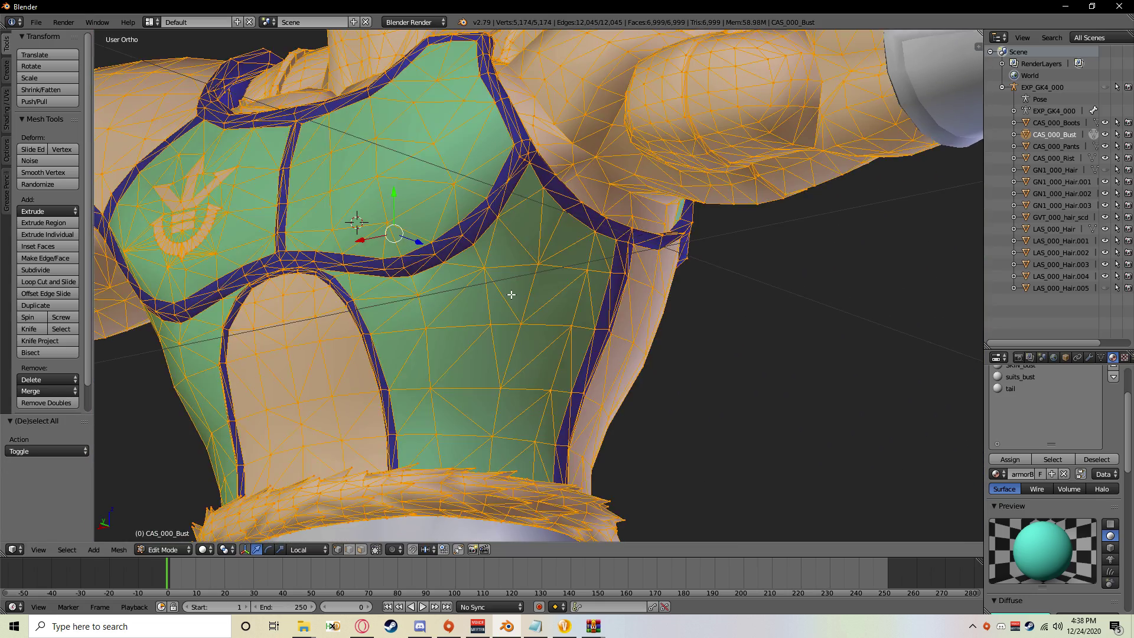
pyautogui.press('a')
pyautogui.click(171, 549)
pyautogui.click(167, 533)
pyautogui.moveTo(166, 531); pyautogui.dragTo(389, 452, button='middle')
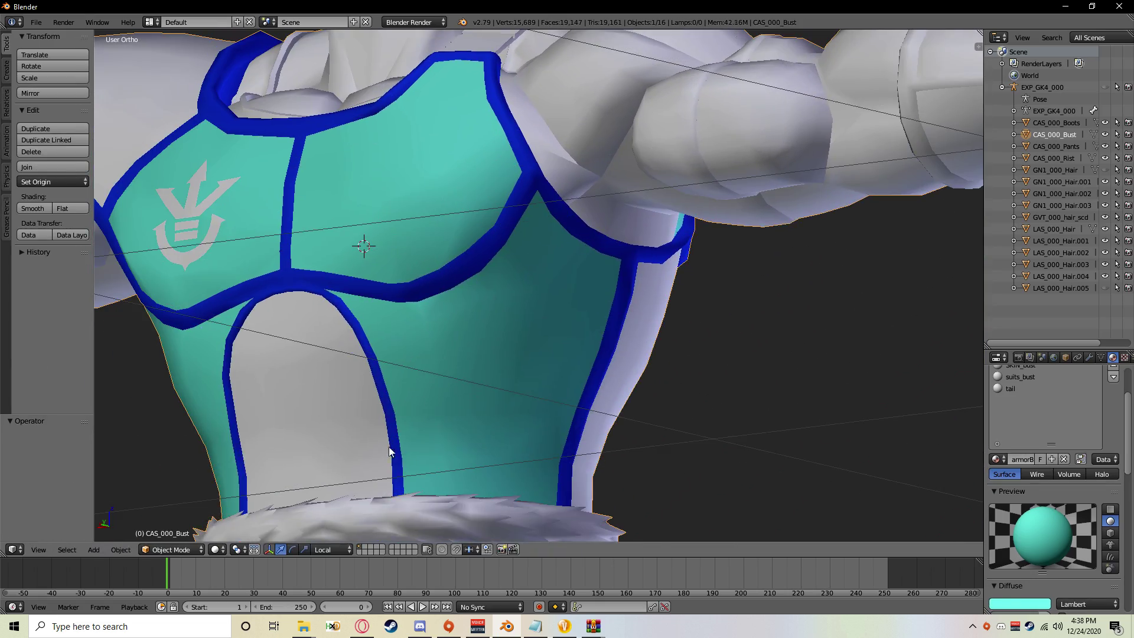
# Step: Run Set Normals From Faces on the side panel's linked faces in Edit Mode and return to Object Mode
pyautogui.click(177, 550)
pyautogui.click(166, 518)
pyautogui.press('l')
pyautogui.press('space')
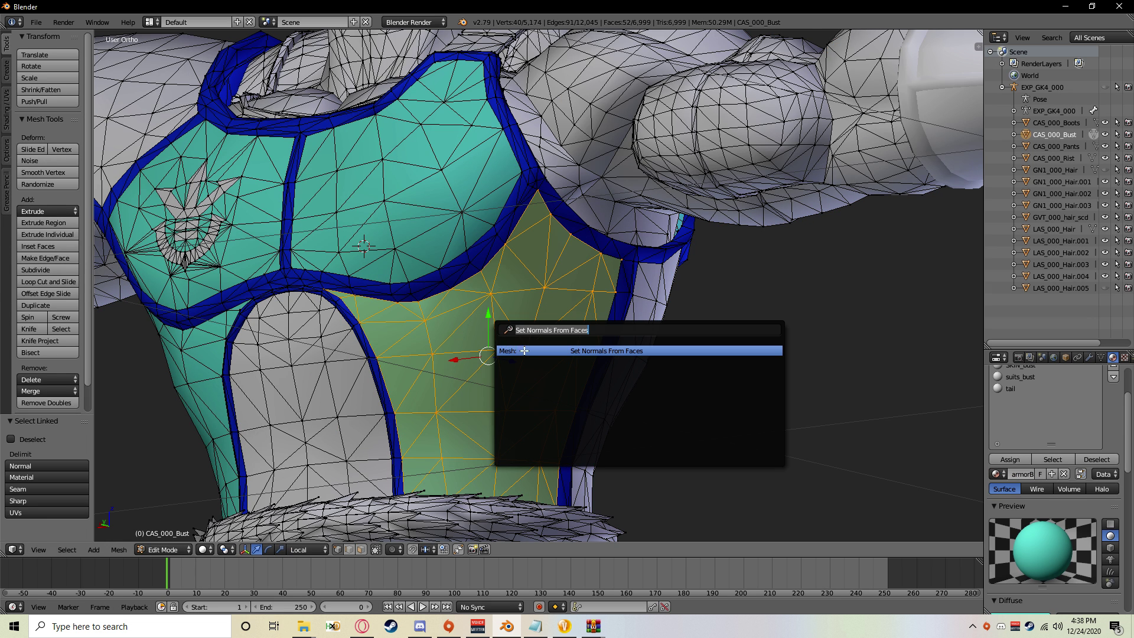
pyautogui.press('Return')
pyautogui.click(172, 549)
pyautogui.click(168, 538)
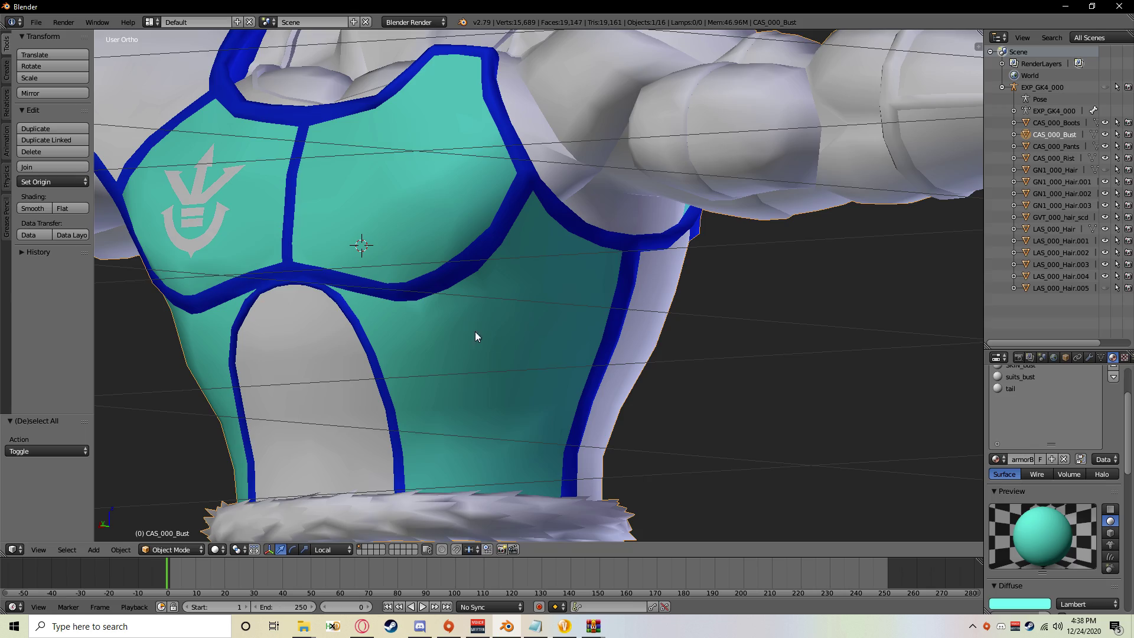
# Step: Switch to Xenoviewer to examine the reference character's armour, and return to Blender
pyautogui.click(565, 627)
pyautogui.scroll(-5, 817, 176)
pyautogui.moveTo(816, 176); pyautogui.dragTo(777, 349, button='middle')
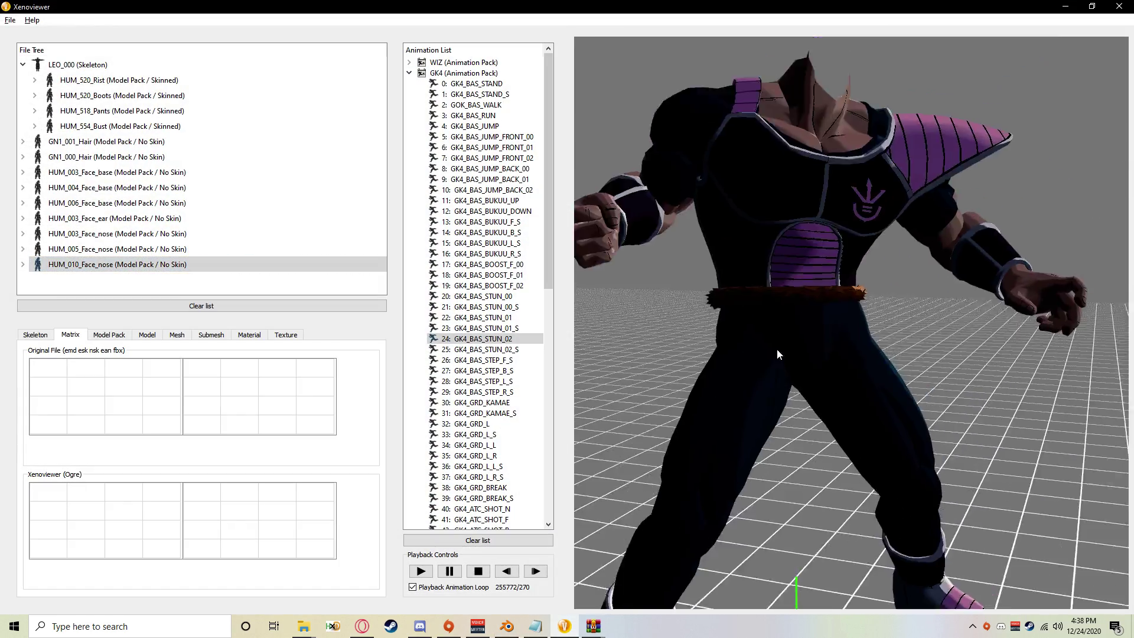
pyautogui.scroll(-4, 777, 349)
pyautogui.moveTo(777, 349); pyautogui.dragTo(874, 319)
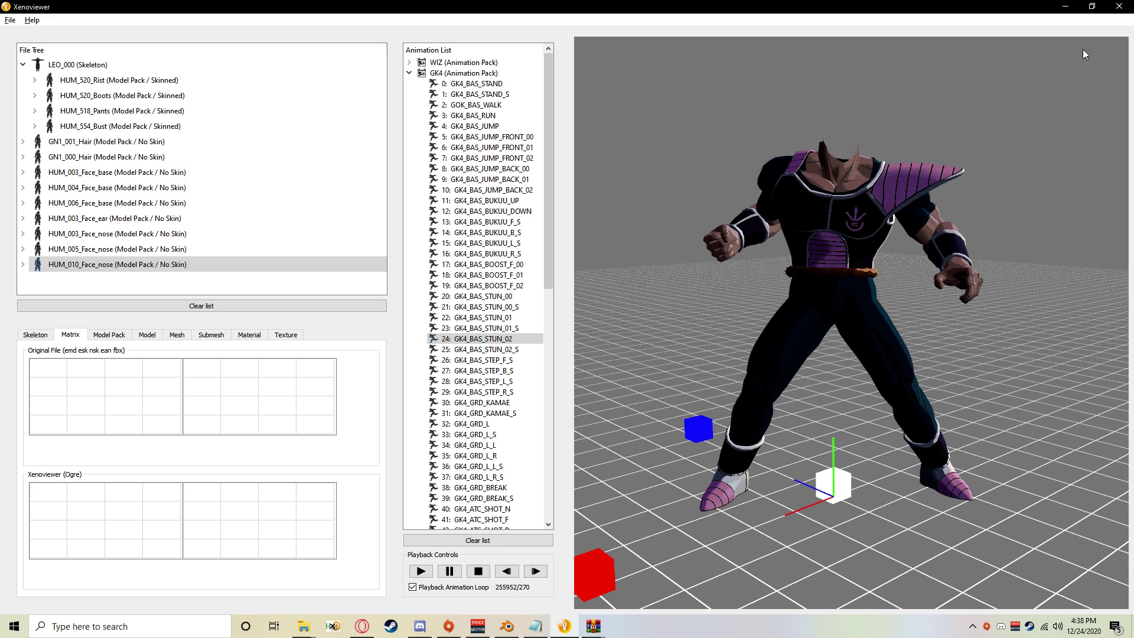
pyautogui.click(1066, 7)
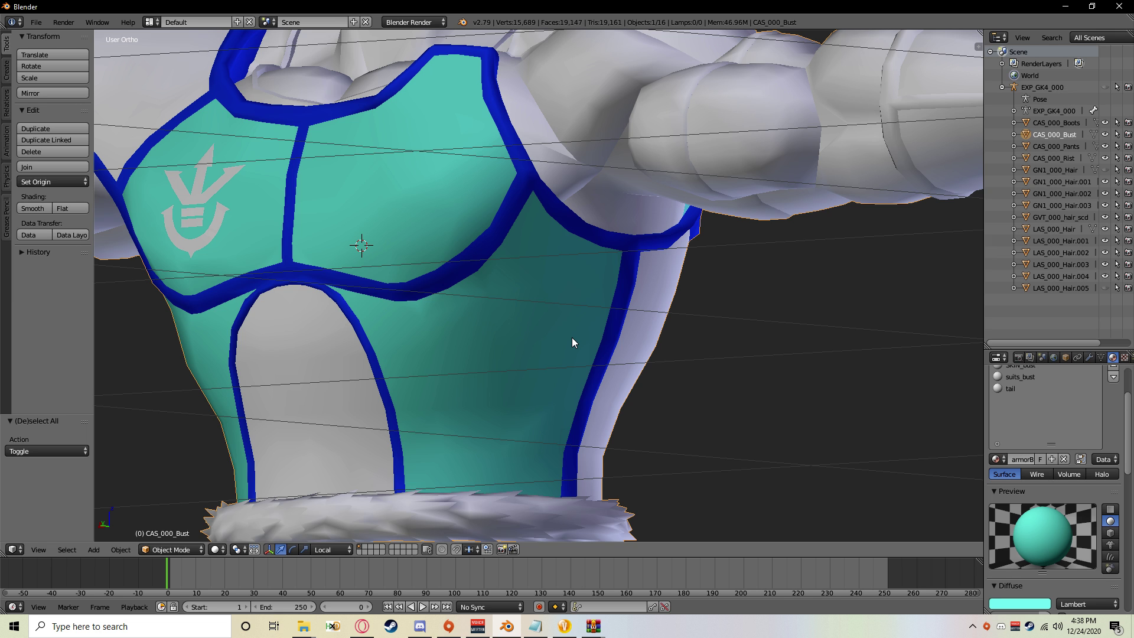
# Step: Examine the side panel's cleaned topology in Edit Mode with its linked faces selected
pyautogui.scroll(-2, 473, 335)
pyautogui.scroll(2, 475, 335)
pyautogui.click(170, 549)
pyautogui.click(168, 520)
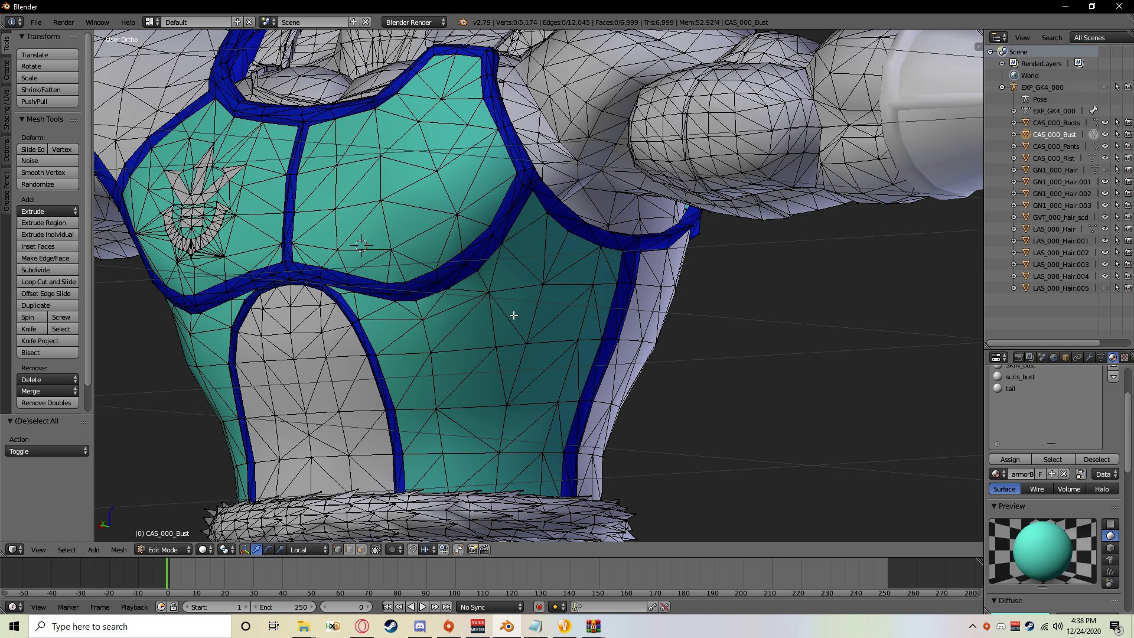
pyautogui.press('l')
pyautogui.keyDown('shift'); pyautogui.moveTo(511, 349); pyautogui.dragTo(542, 331, button='middle'); pyautogui.keyUp('shift')
pyautogui.scroll(3, 526, 405)
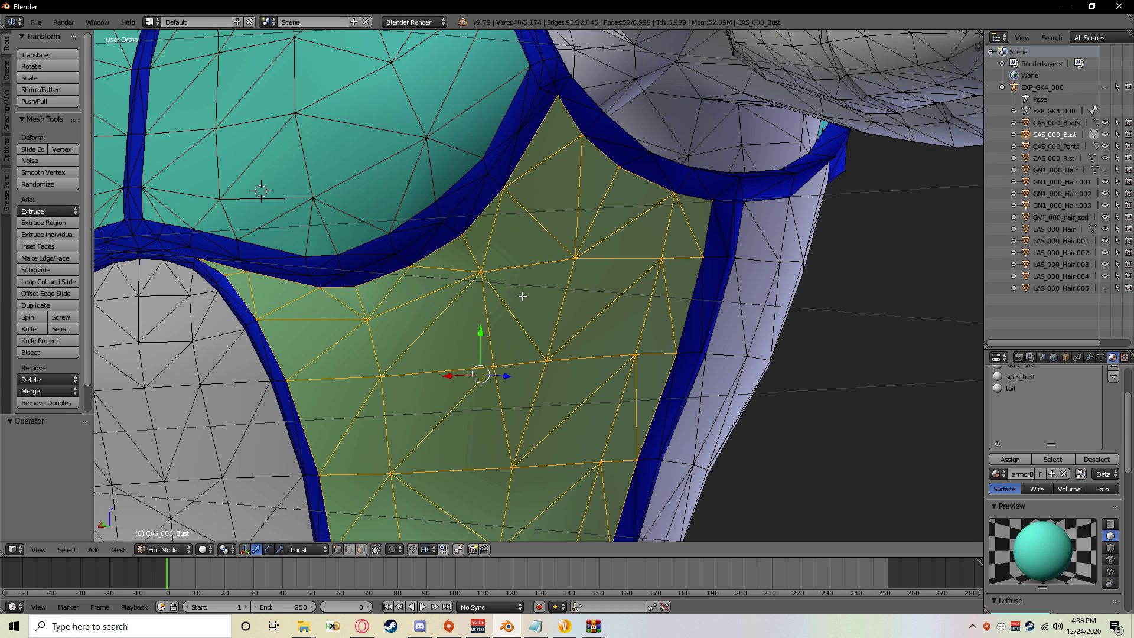
pyautogui.scroll(-4, 522, 296)
# Step: Switch the bust to Weight Paint mode and inspect the weights across the chest and side panel
pyautogui.click(171, 550)
pyautogui.click(168, 483)
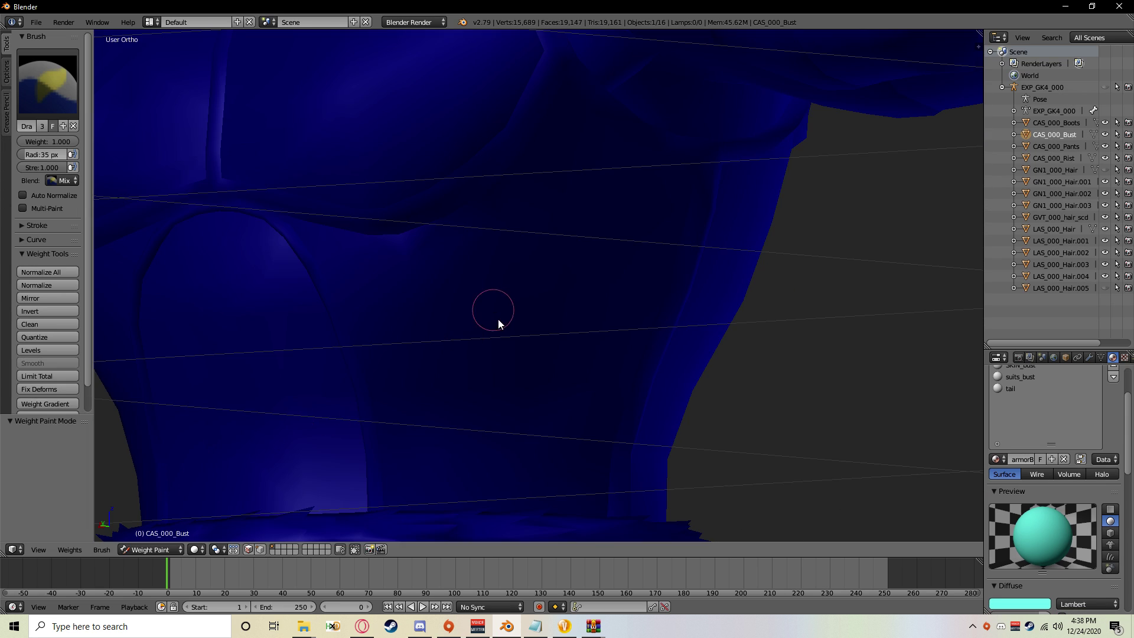
pyautogui.scroll(-4, 498, 319)
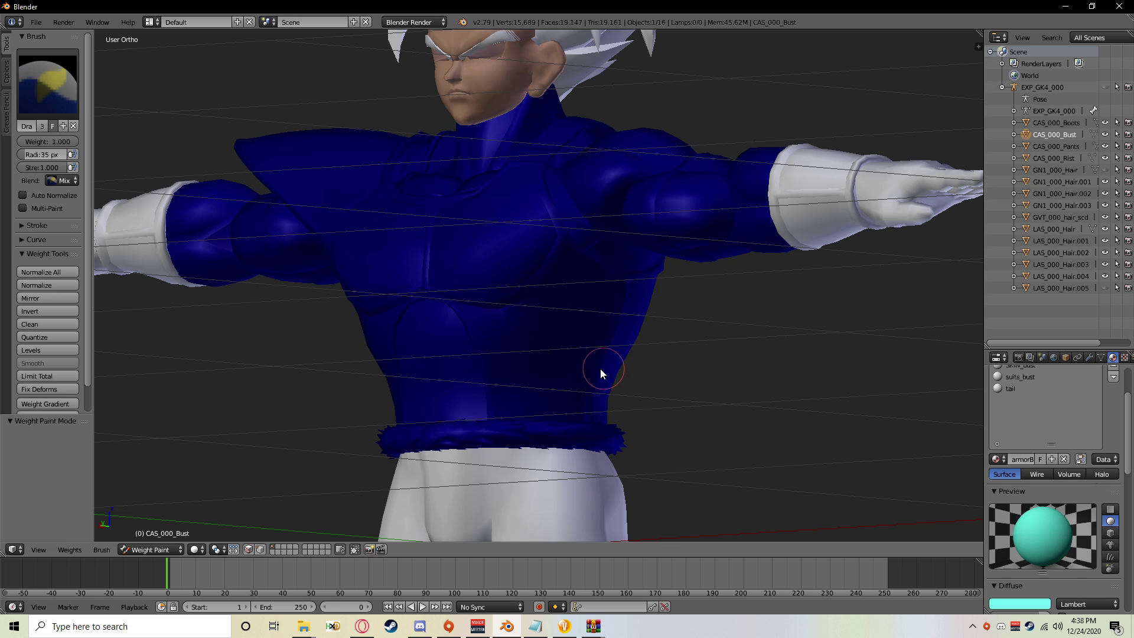
pyautogui.moveTo(600, 369); pyautogui.dragTo(558, 276, button='middle')
pyautogui.scroll(2, 532, 319)
pyautogui.scroll(3, 559, 290)
pyautogui.keyDown('shift'); pyautogui.moveTo(565, 354); pyautogui.dragTo(547, 311, button='middle'); pyautogui.keyUp('shift')
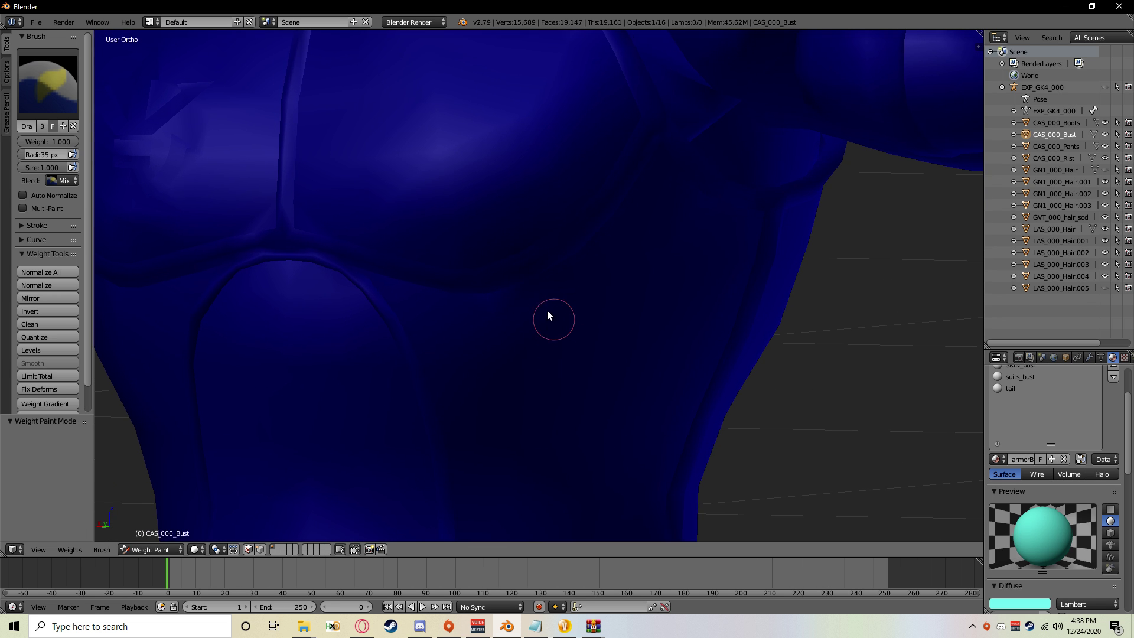
pyautogui.scroll(-4, 583, 291)
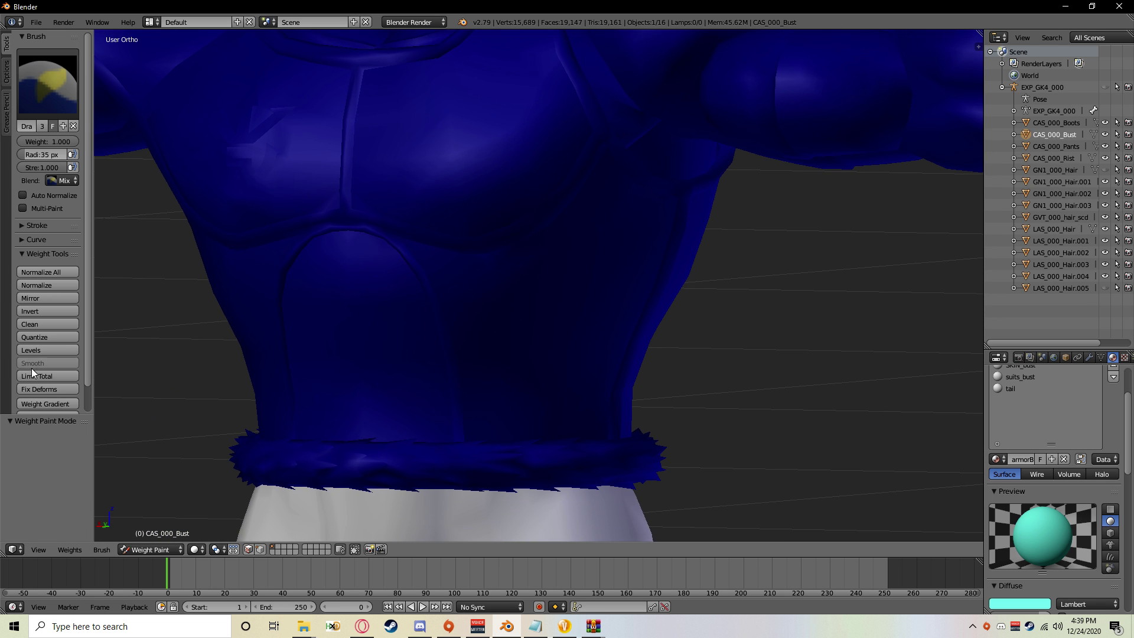
# Step: Limit the bust's total vertex weights to 4 for all groups and return to Object Mode
pyautogui.click(35, 375)
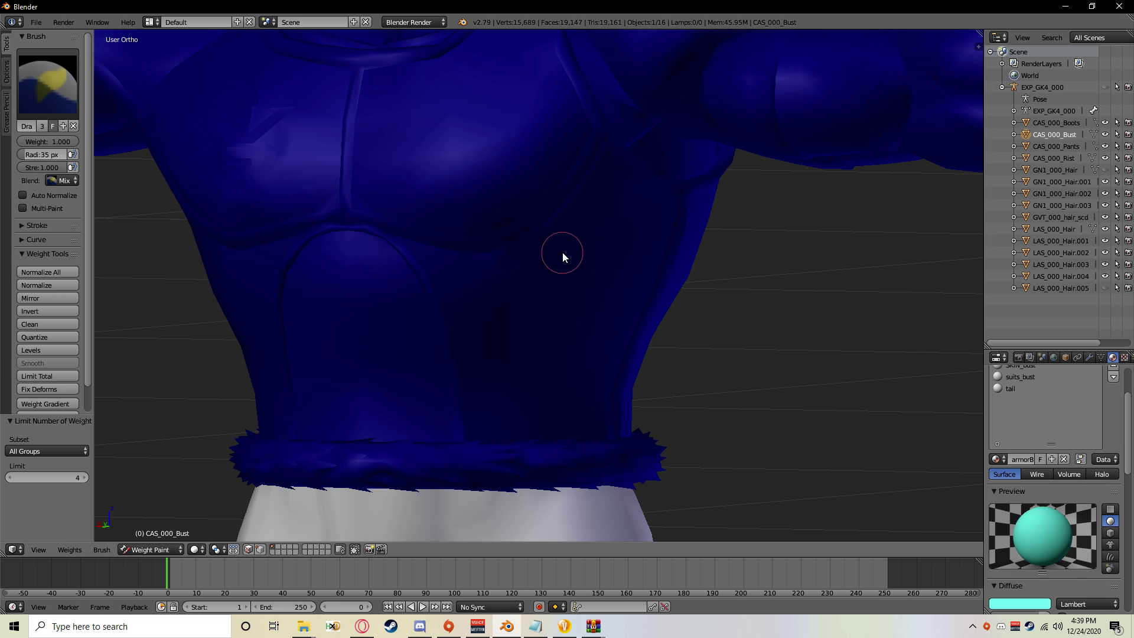
pyautogui.scroll(-2, 500, 251)
pyautogui.moveTo(549, 326); pyautogui.dragTo(546, 346, button='middle')
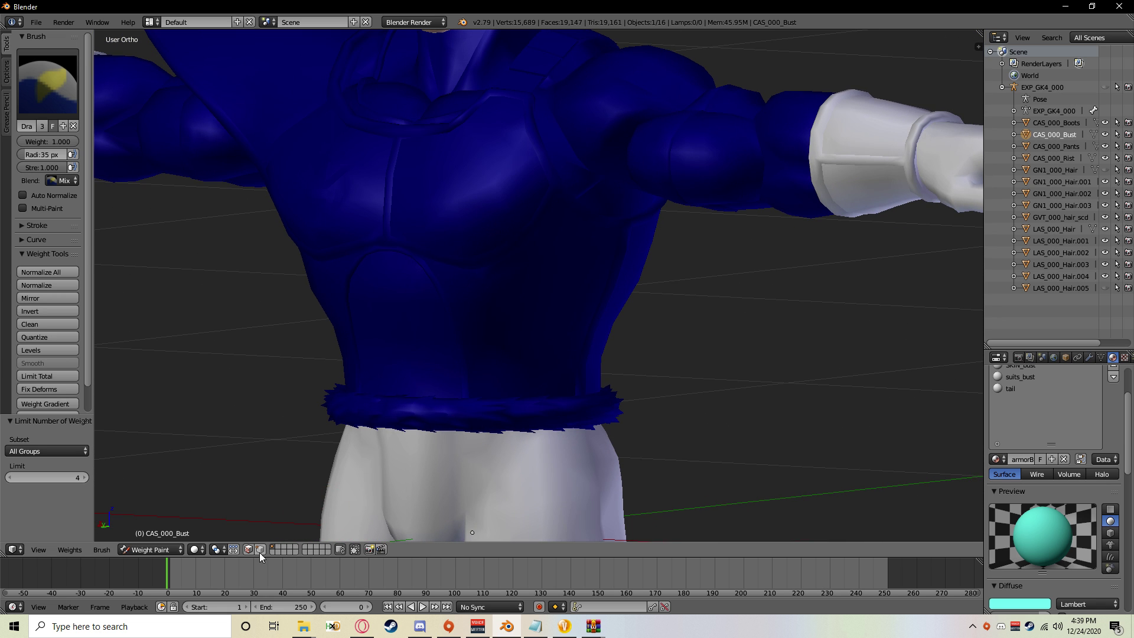
pyautogui.click(166, 550)
pyautogui.click(165, 537)
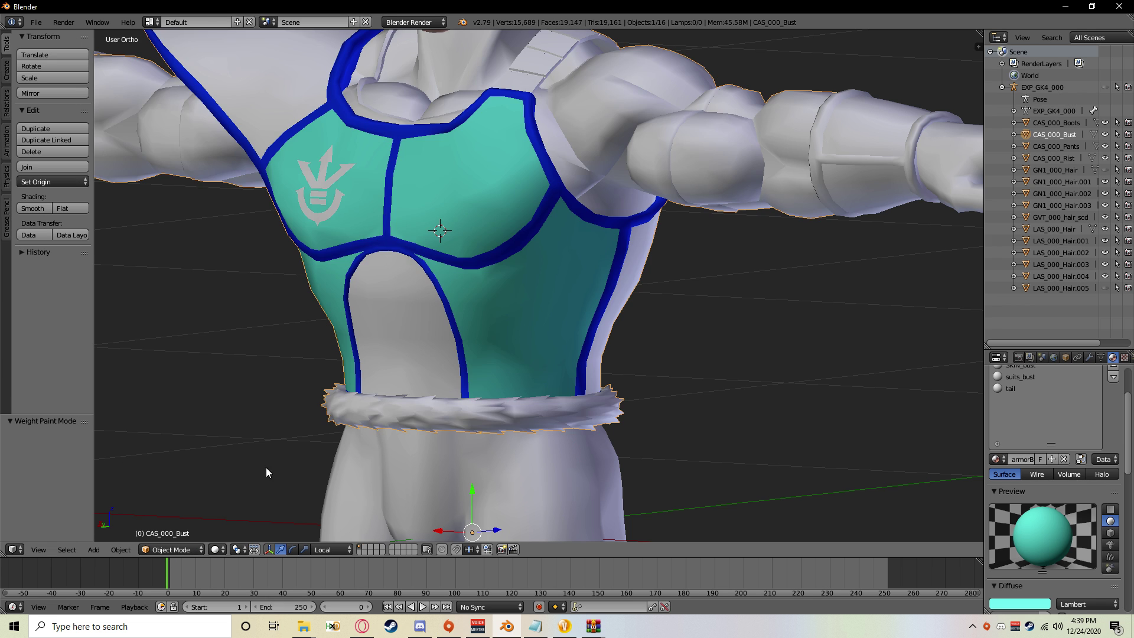
# Step: Deselect everything and examine the finished armour's shading from the front and around the side panel
pyautogui.scroll(-3, 378, 413)
pyautogui.moveTo(384, 408); pyautogui.dragTo(437, 412, button='middle')
pyautogui.press('a')
pyautogui.moveTo(543, 322)
pyautogui.keyDown('shift'); pyautogui.mouseDown(button='middle')
pyautogui.moveTo(543, 420)
pyautogui.moveTo(526, 429)
pyautogui.moveTo(499, 353)
pyautogui.mouseUp(button='middle'); pyautogui.keyUp('shift')
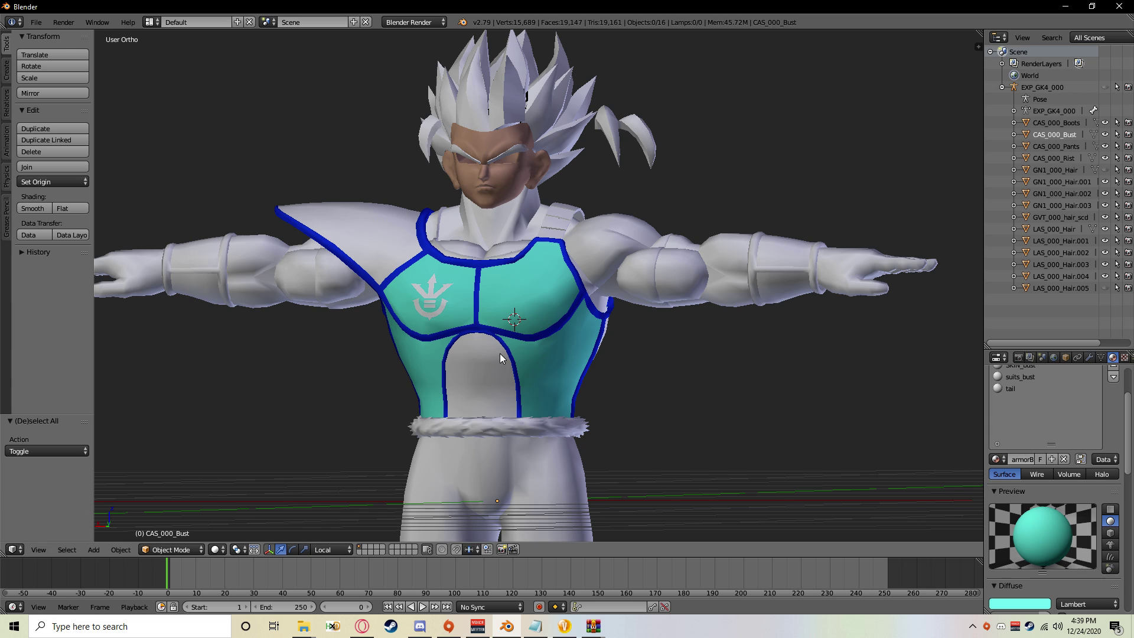
pyautogui.moveTo(423, 356); pyautogui.dragTo(451, 371, button='middle')
pyautogui.scroll(3, 502, 372)
pyautogui.scroll(2, 566, 363)
pyautogui.scroll(-2, 566, 362)
pyautogui.scroll(3, 540, 381)
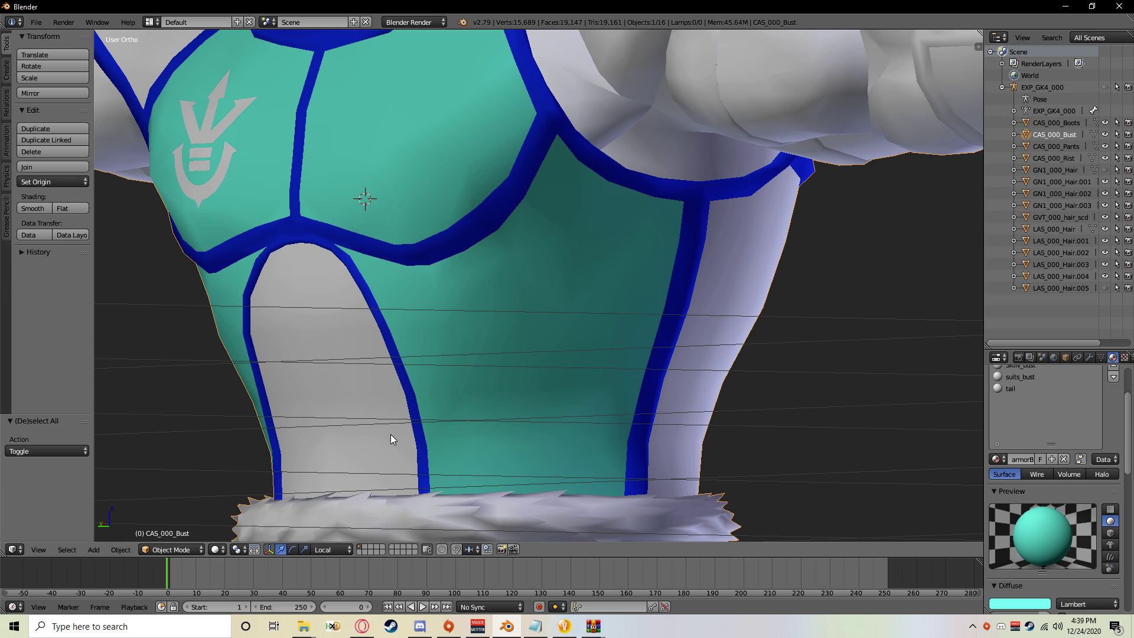
pyautogui.scroll(-2, 395, 411)
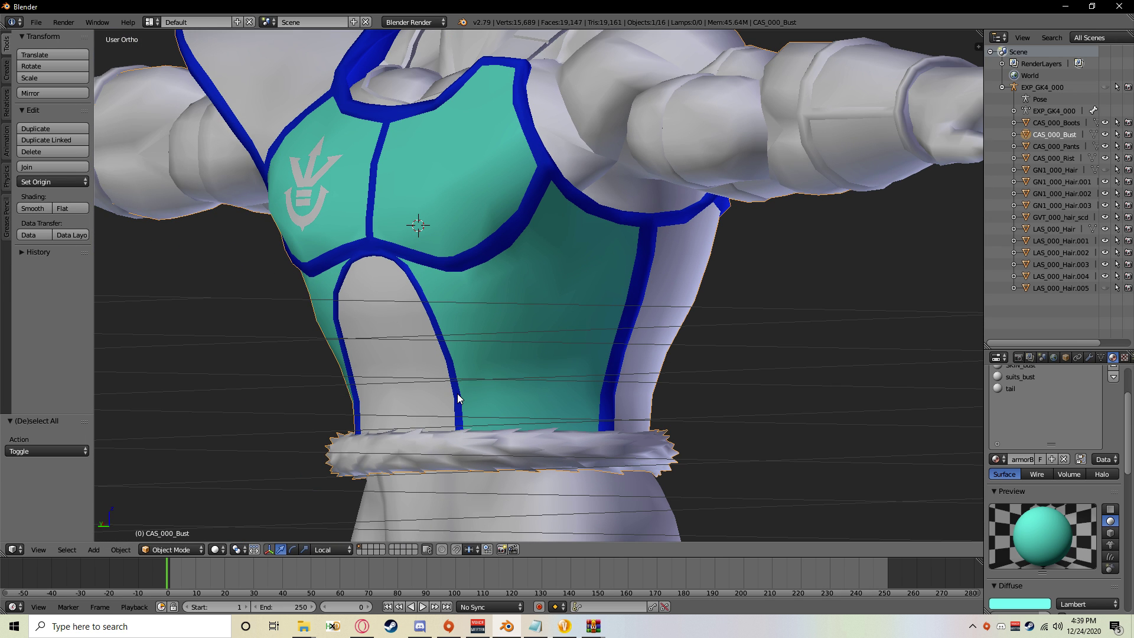